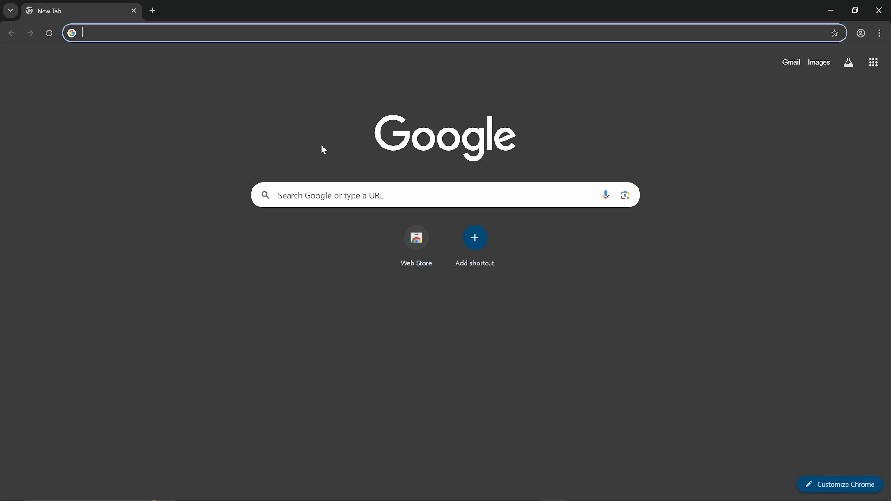
Search Google for "visual studio code" and open the official Visual Studio Code website from the results
{"action": "type", "text": "visual stud"}
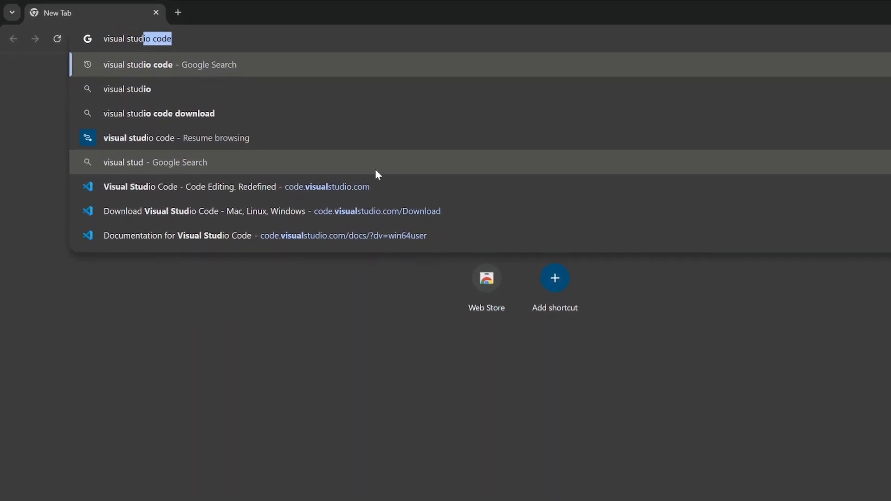
{"action": "type", "text": "io code"}
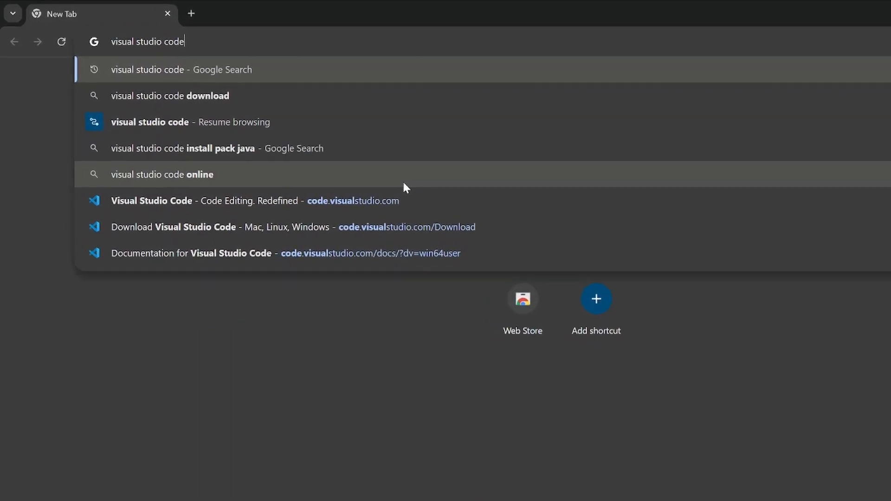
{"action": "key", "text": "Return"}
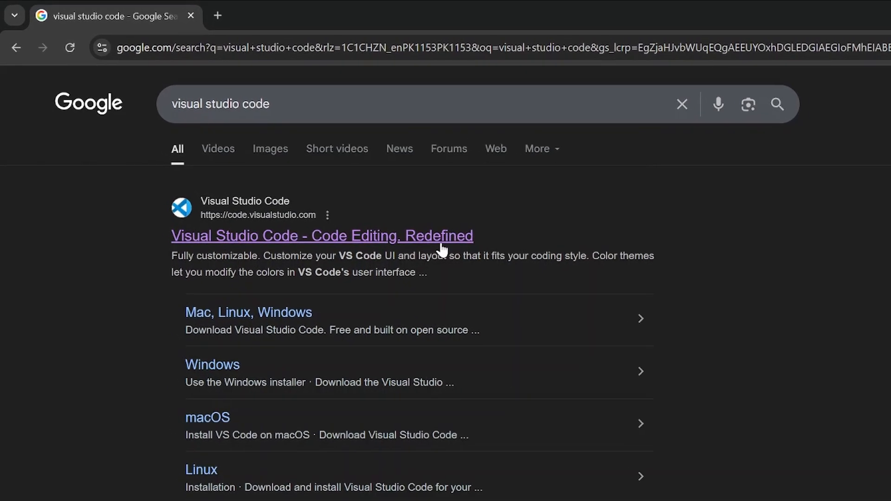
{"action": "left_click", "coordinate": [410, 235]}
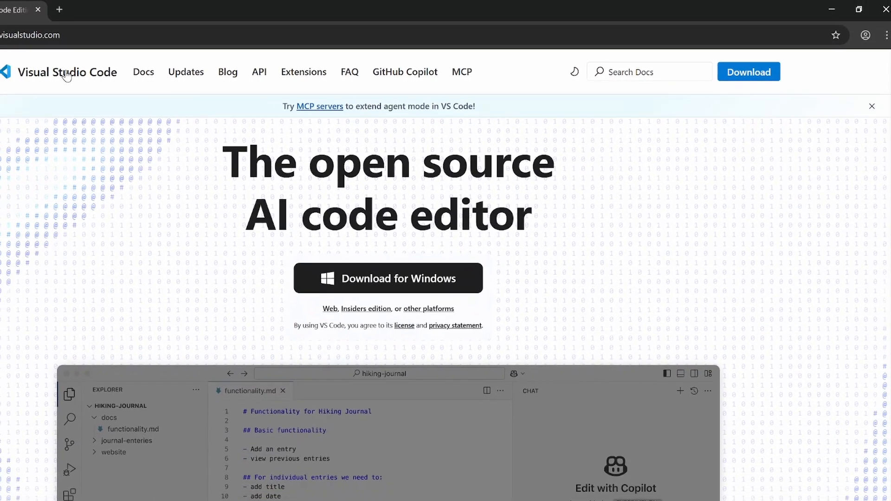
Download the Visual Studio Code installer for Windows and launch the downloaded setup file
{"action": "left_click", "coordinate": [749, 79]}
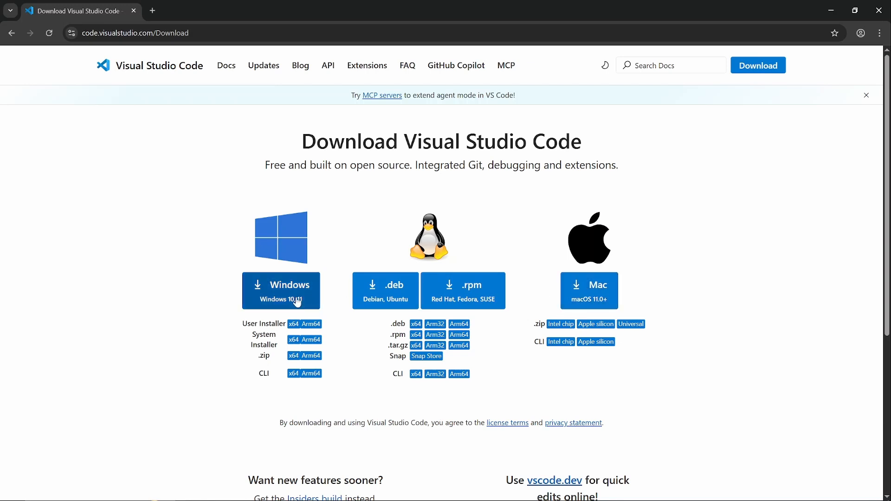
{"action": "left_click", "coordinate": [266, 295]}
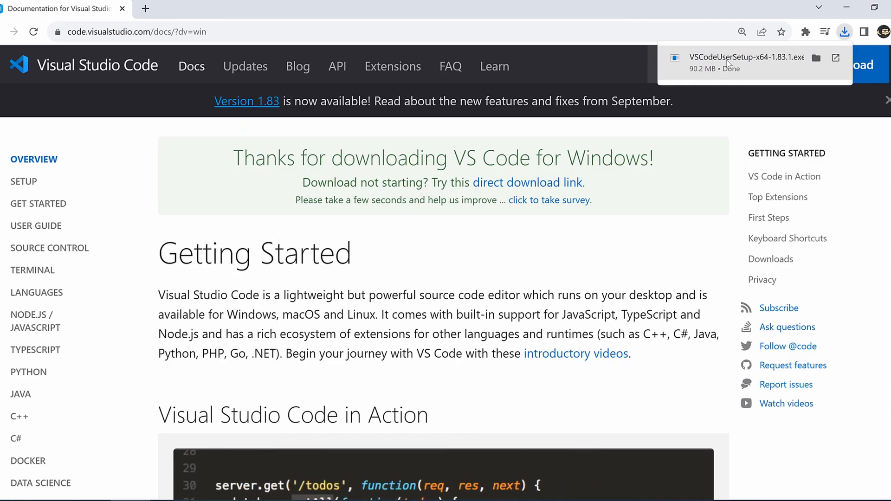
{"action": "left_click", "coordinate": [729, 68]}
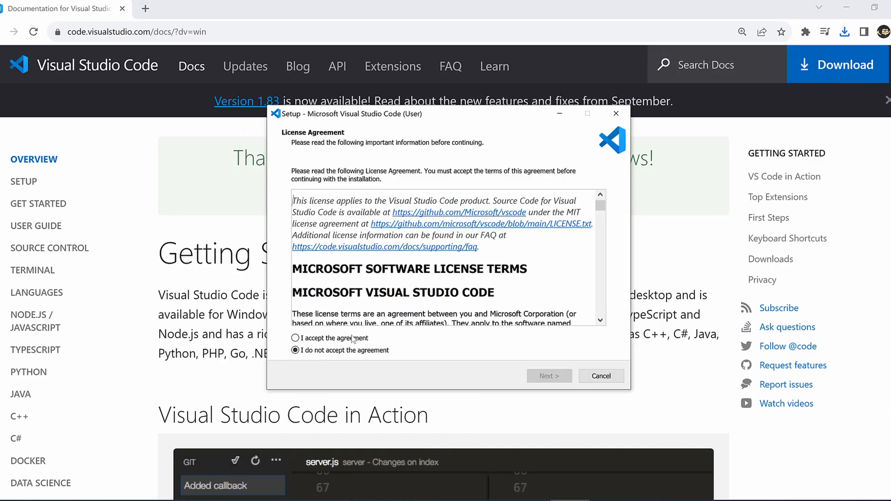
Accept the license agreement and install Visual Studio Code with a desktop icon and the other additional tasks enabled
{"action": "left_click", "coordinate": [353, 339]}
{"action": "left_click", "coordinate": [538, 376]}
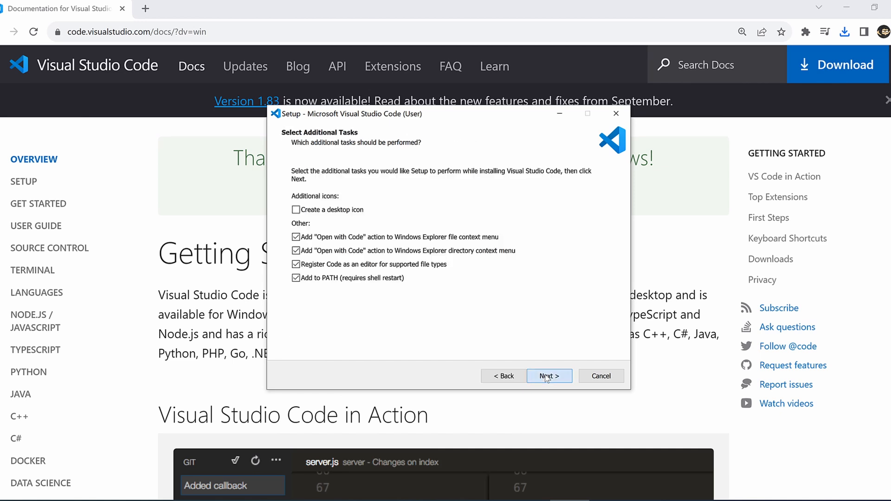
{"action": "left_click", "coordinate": [335, 216]}
{"action": "left_click", "coordinate": [536, 375]}
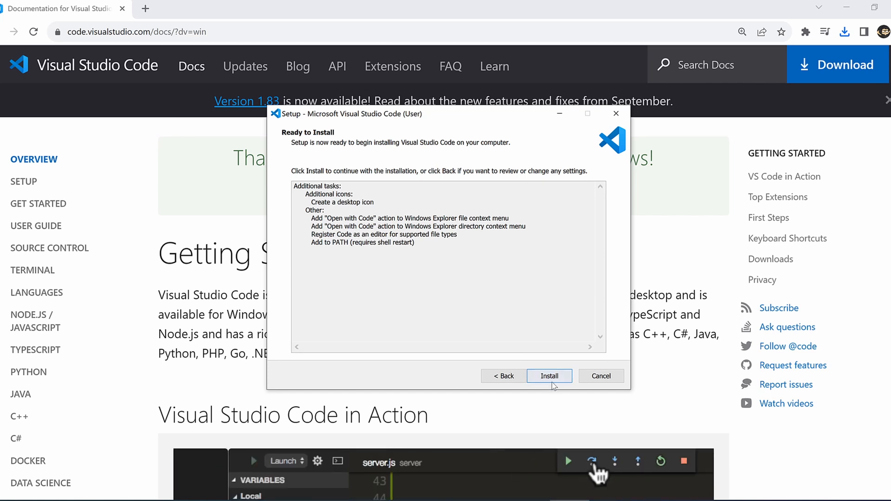
{"action": "left_click", "coordinate": [550, 376]}
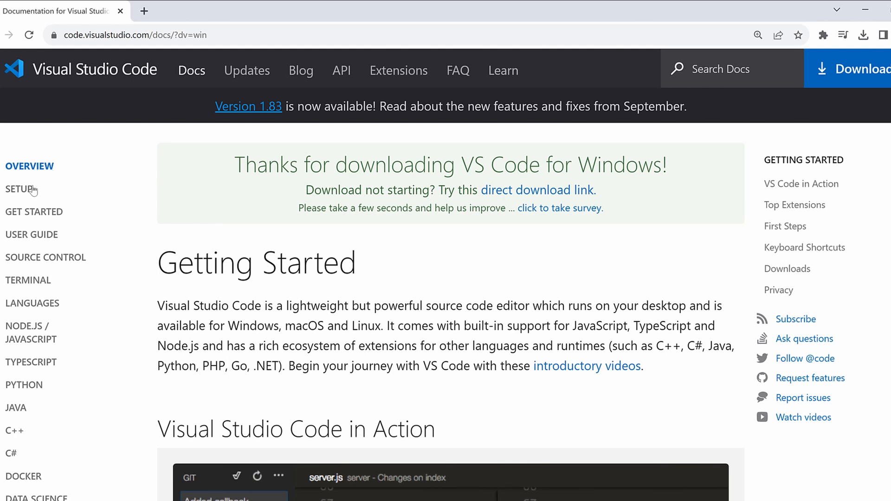
Open the "GCC on Windows" article from the C++ section of the Visual Studio Code documentation
{"action": "scroll", "coordinate": [56, 215], "scroll_direction": "down", "scroll_amount": 1}
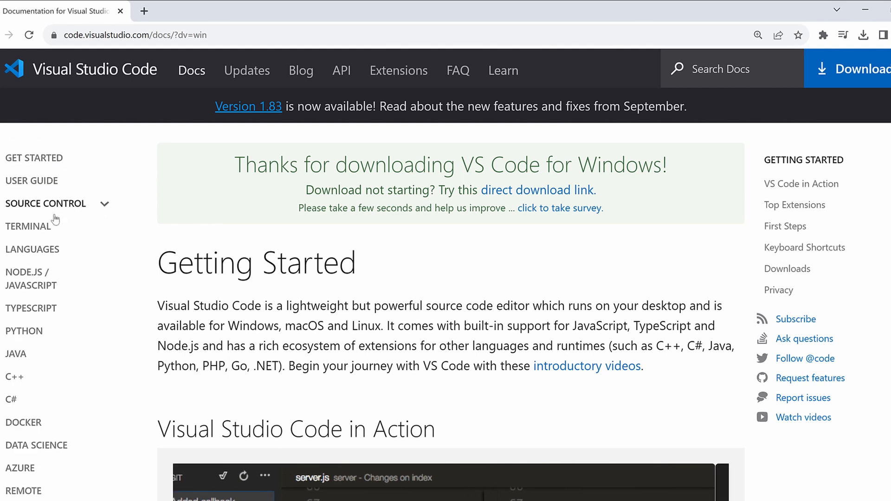
{"action": "scroll", "coordinate": [55, 227], "scroll_direction": "down", "scroll_amount": 1}
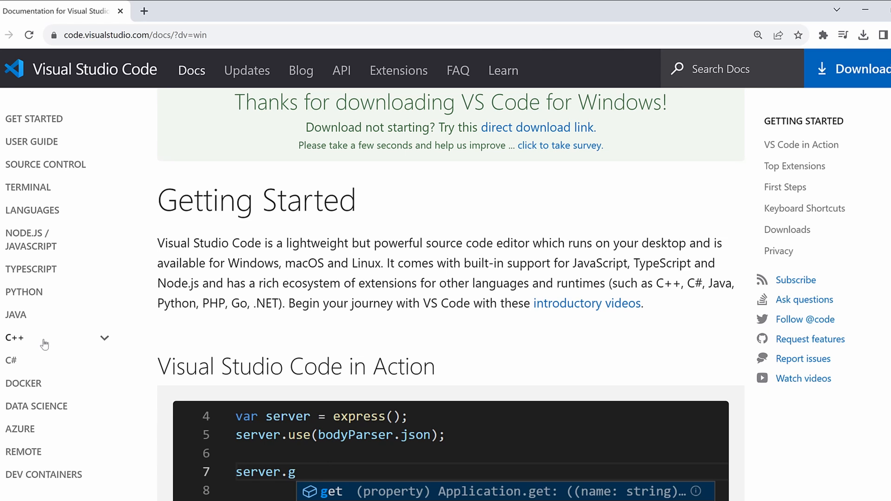
{"action": "left_click", "coordinate": [104, 341]}
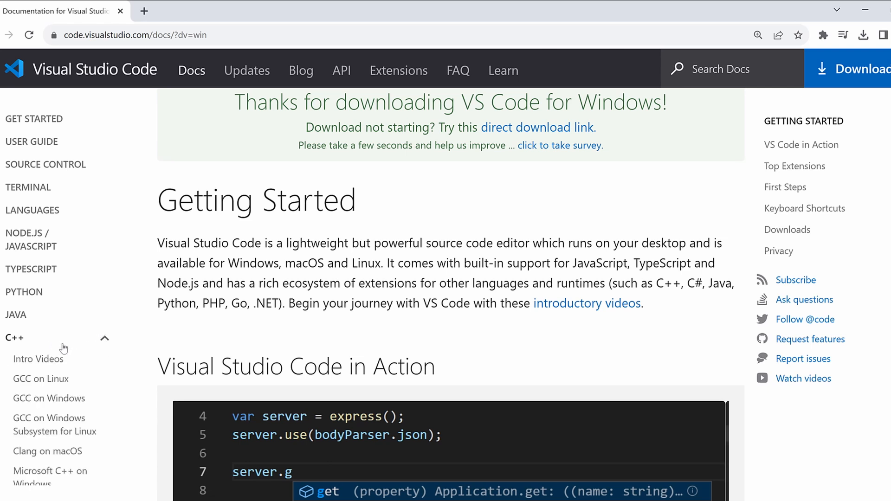
{"action": "scroll", "coordinate": [77, 380], "scroll_direction": "down", "scroll_amount": 1}
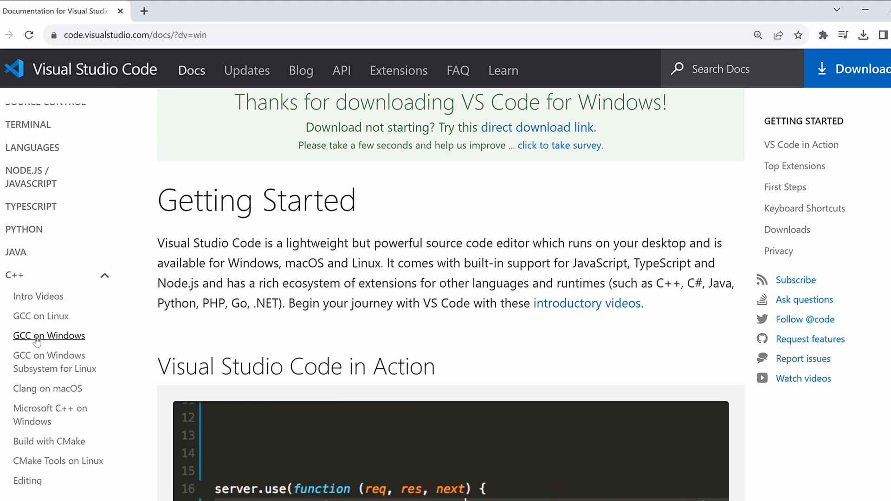
{"action": "left_click", "coordinate": [64, 338]}
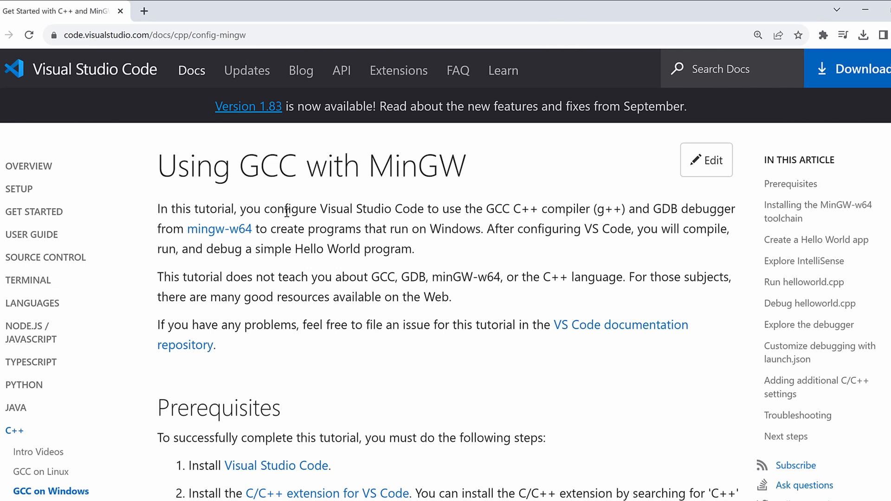
Download the MSYS2 installer through the direct link in the article's MinGW-w64 toolchain section
{"action": "scroll", "coordinate": [408, 233], "scroll_direction": "down", "scroll_amount": 4}
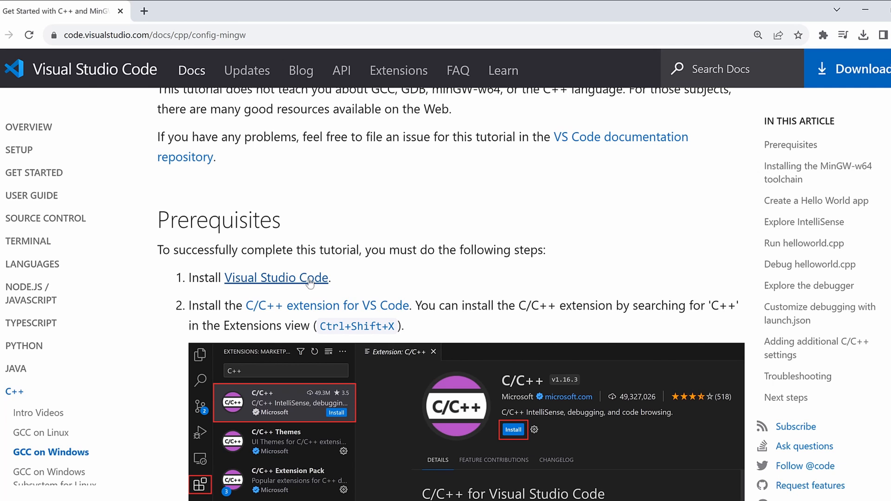
{"action": "scroll", "coordinate": [471, 306], "scroll_direction": "down", "scroll_amount": 1}
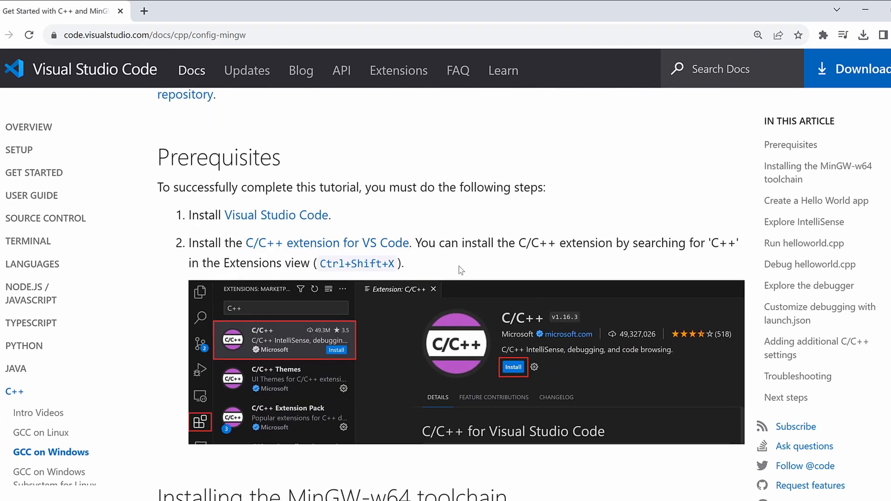
{"action": "scroll", "coordinate": [403, 362], "scroll_direction": "down", "scroll_amount": 3}
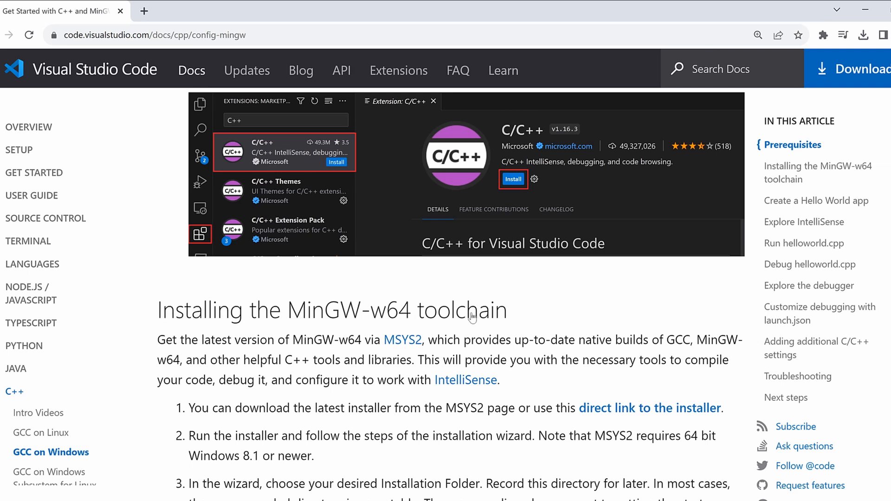
{"action": "scroll", "coordinate": [468, 320], "scroll_direction": "down", "scroll_amount": 1}
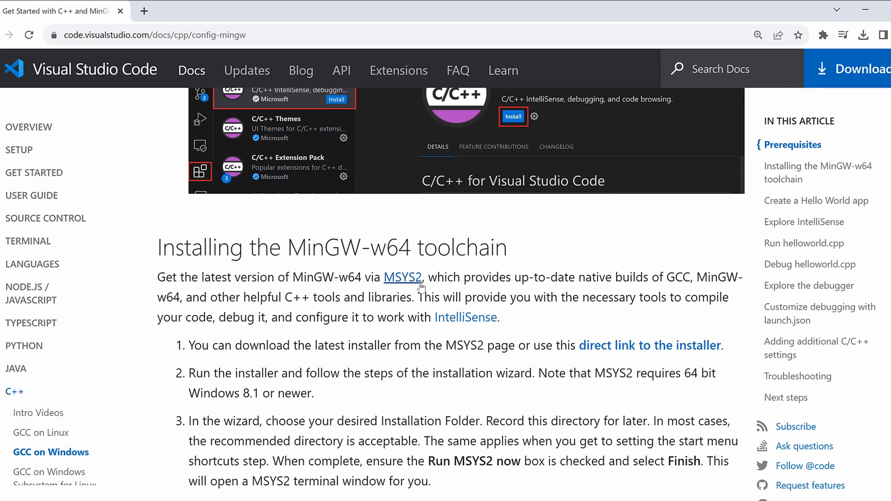
{"action": "scroll", "coordinate": [408, 287], "scroll_direction": "down", "scroll_amount": 1}
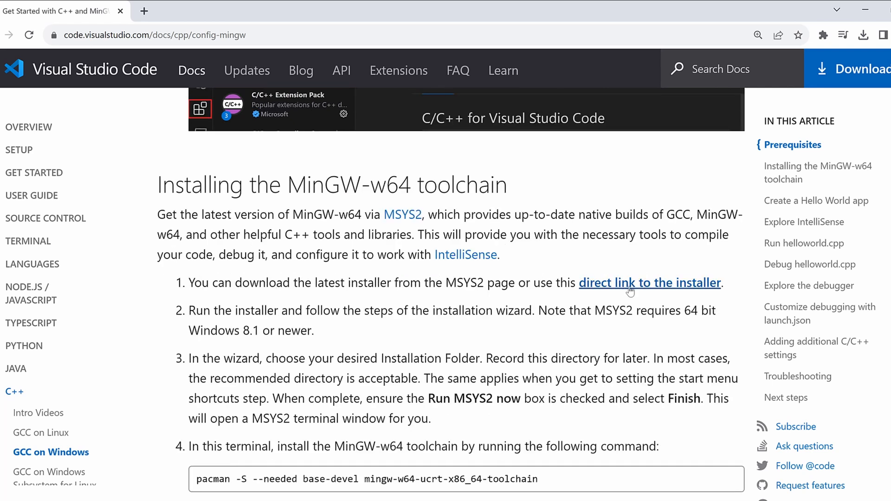
{"action": "left_click", "coordinate": [646, 286]}
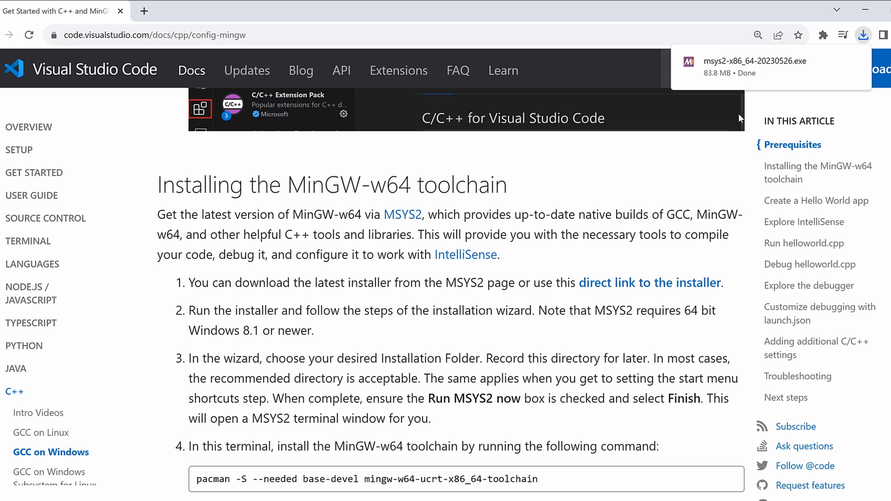
Run the downloaded MSYS2 installer, using the folder C:\msys64 and MSYS2 Start Menu shortcuts, and finish with "Run MSYS2 now" enabled
{"action": "left_click", "coordinate": [742, 68]}
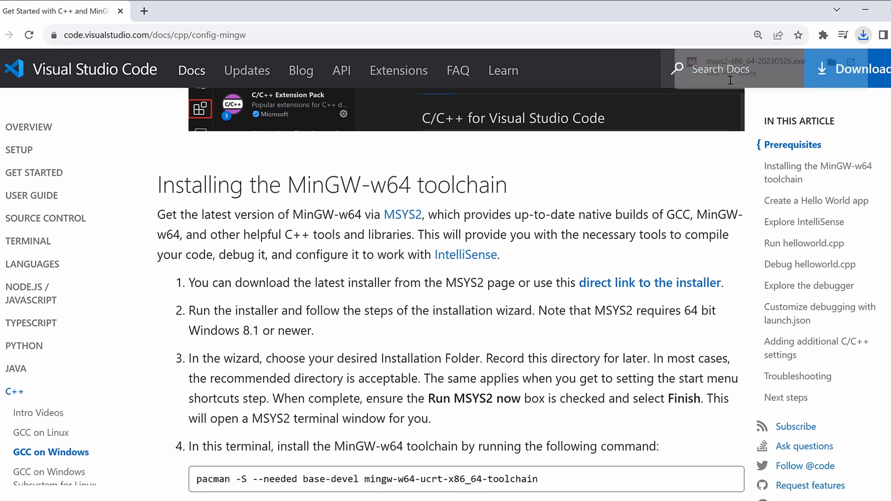
{"action": "left_click", "coordinate": [643, 380]}
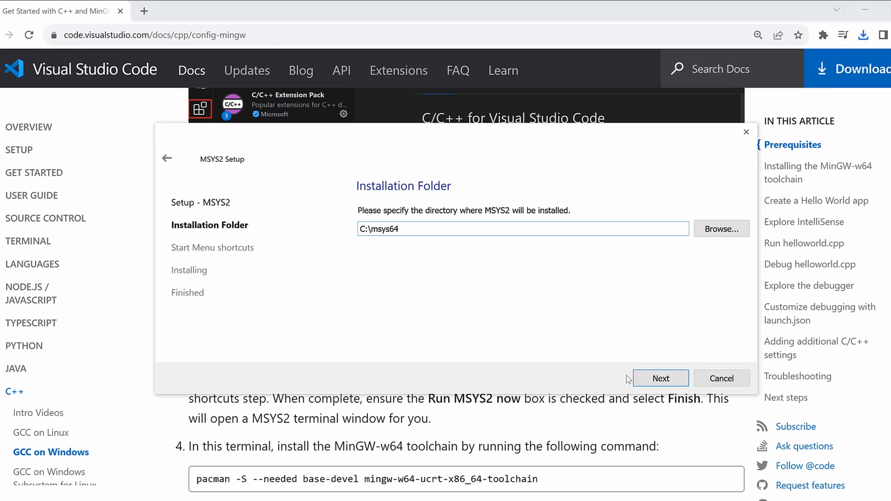
{"action": "left_click", "coordinate": [651, 381]}
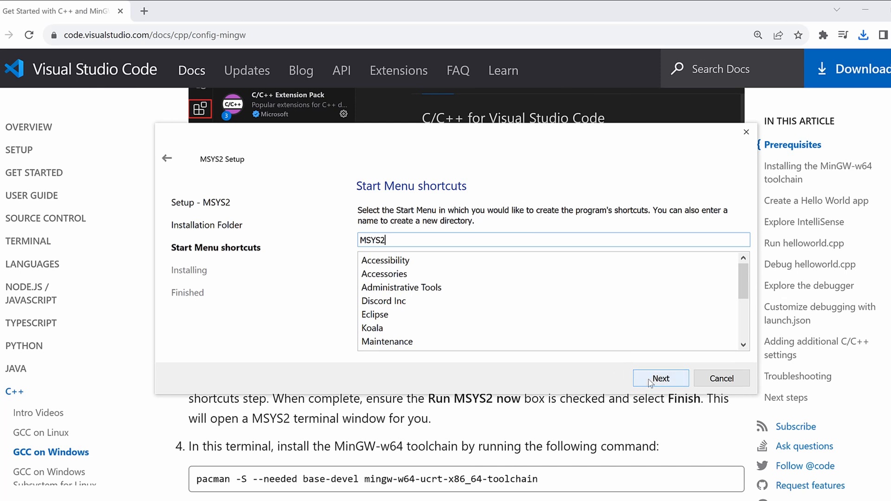
{"action": "left_click", "coordinate": [648, 380]}
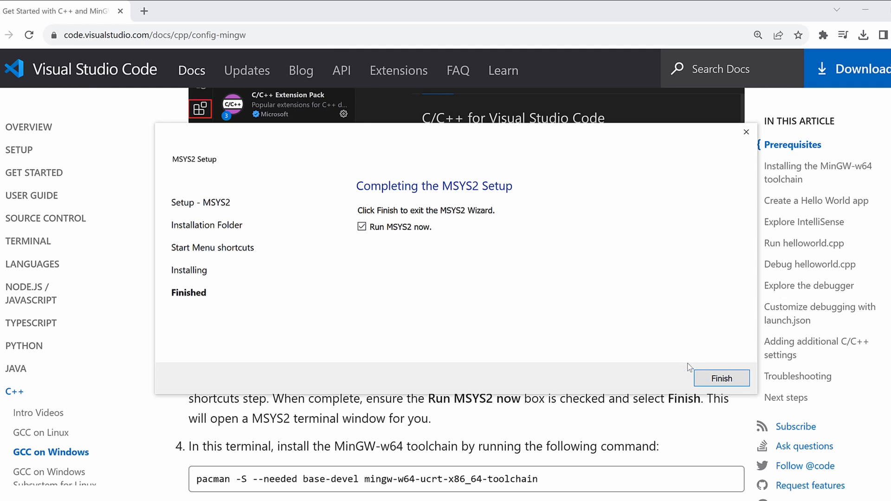
{"action": "left_click", "coordinate": [719, 380]}
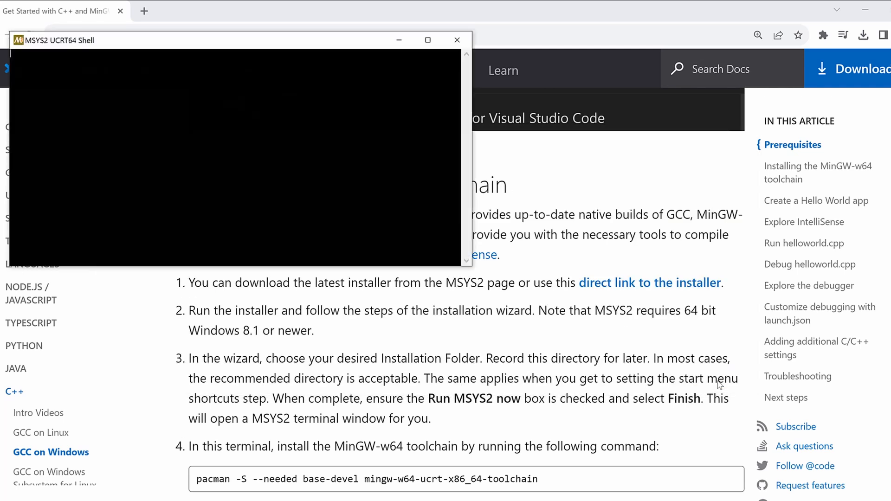
Close the MSYS2 UCRT64 shell, search Windows for "msys2" and open the MSYS2 MSYS terminal
{"action": "left_click_drag", "start_coordinate": [231, 46], "coordinate": [601, 144]}
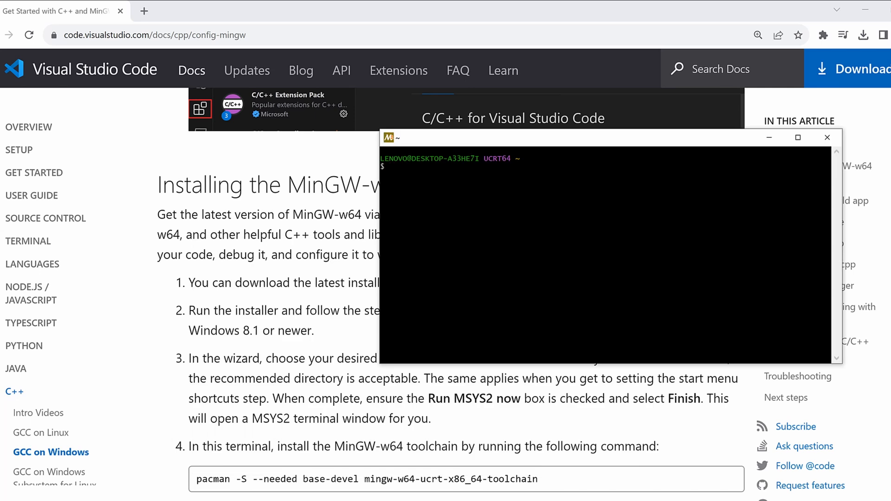
{"action": "left_click", "coordinate": [827, 138]}
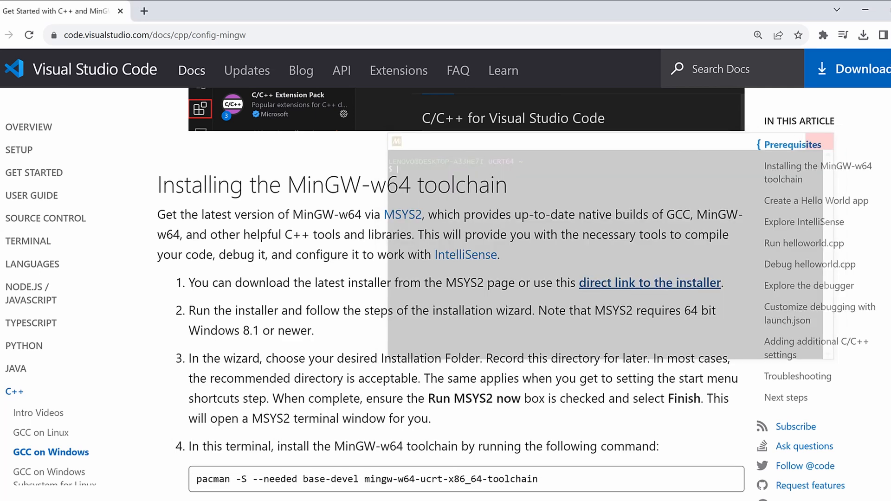
{"action": "key", "text": "super"}
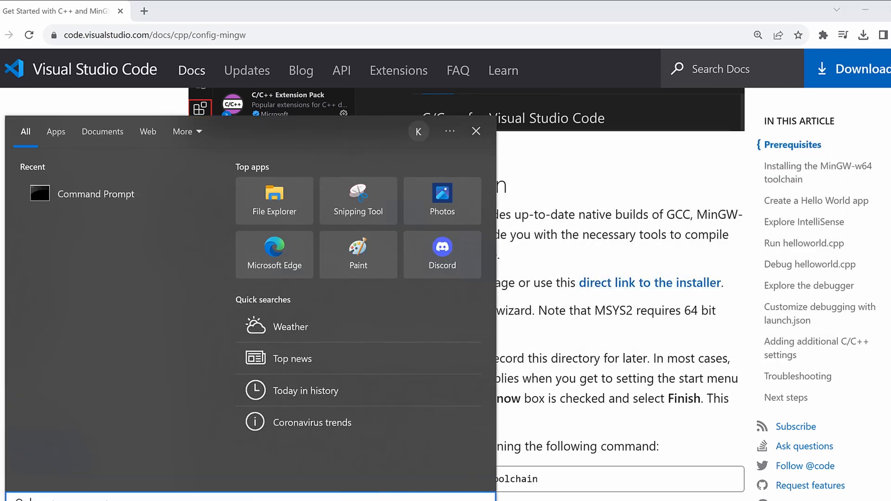
{"action": "type", "text": "msys2"}
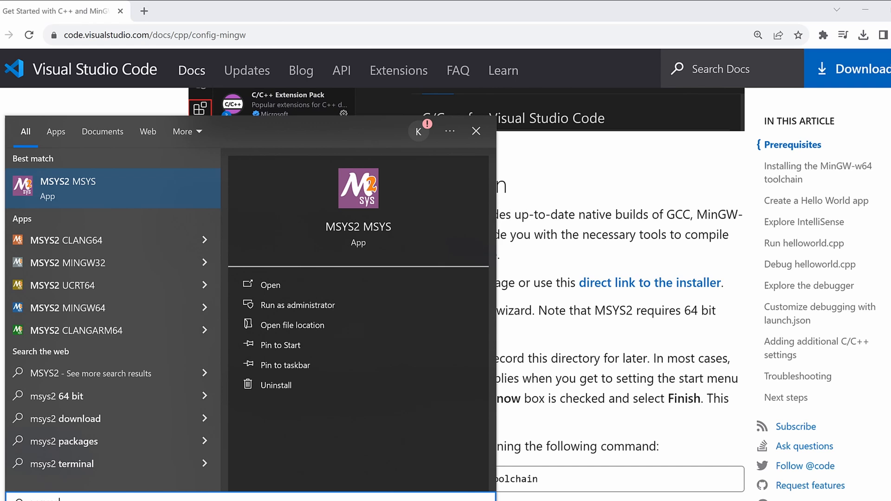
{"action": "key", "text": "Return"}
Copy the command "pacman -S --needed base-devel mingw-w64-ucrt-x86_64-toolchain" from the article and run it in the MSYS2 terminal
{"action": "scroll", "coordinate": [258, 412], "scroll_direction": "down", "scroll_amount": 2}
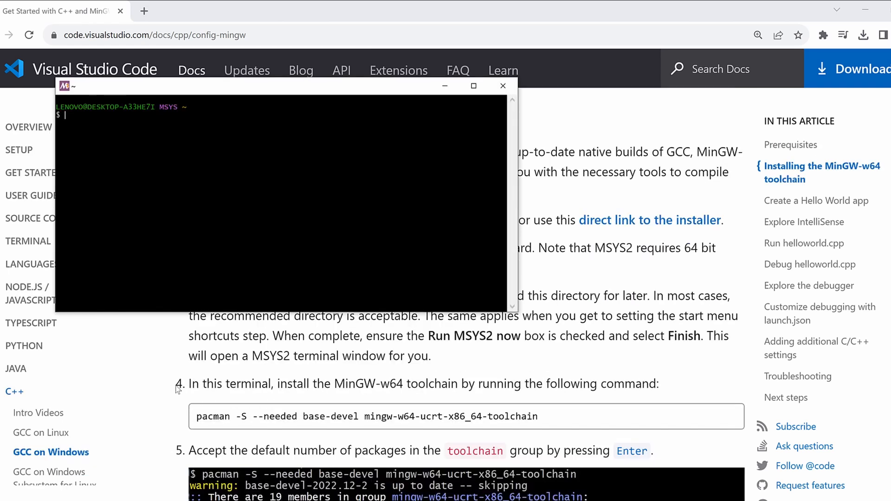
{"action": "left_click", "coordinate": [561, 422]}
{"action": "left_click_drag", "start_coordinate": [561, 421], "coordinate": [188, 427]}
{"action": "key", "text": "ctrl+c"}
{"action": "key", "text": "alt+Tab"}
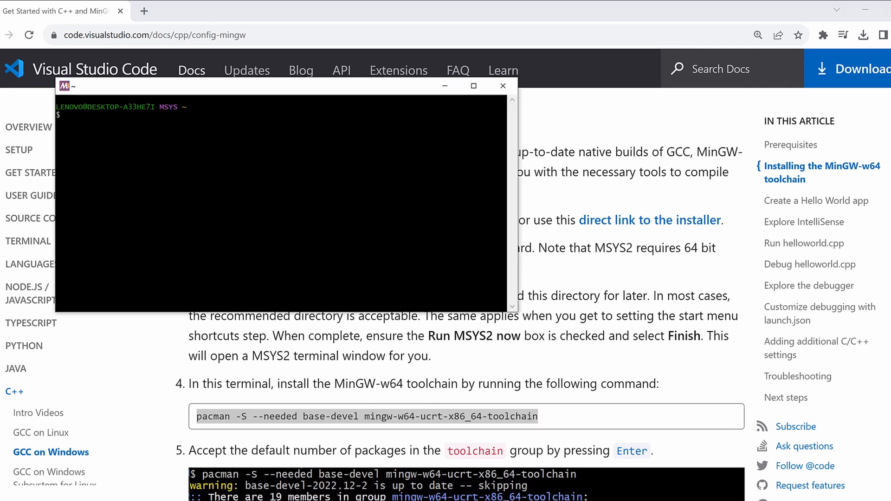
{"action": "right_click", "coordinate": [163, 117]}
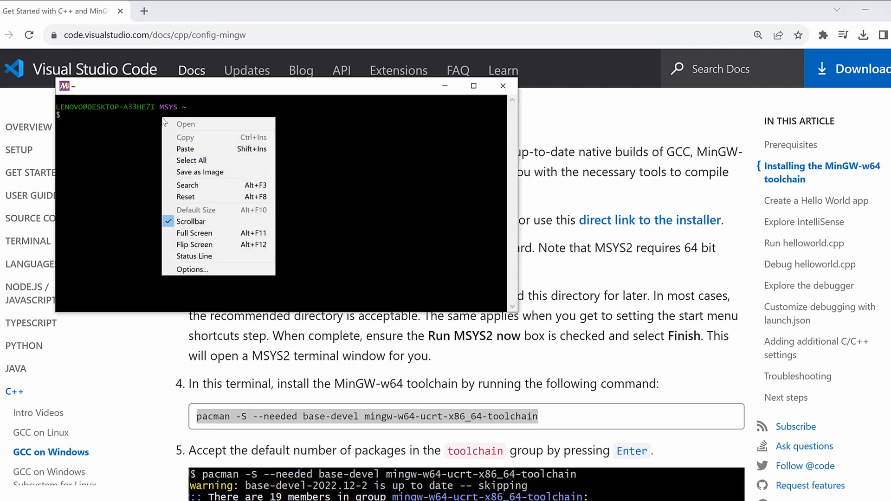
{"action": "left_click", "coordinate": [186, 147]}
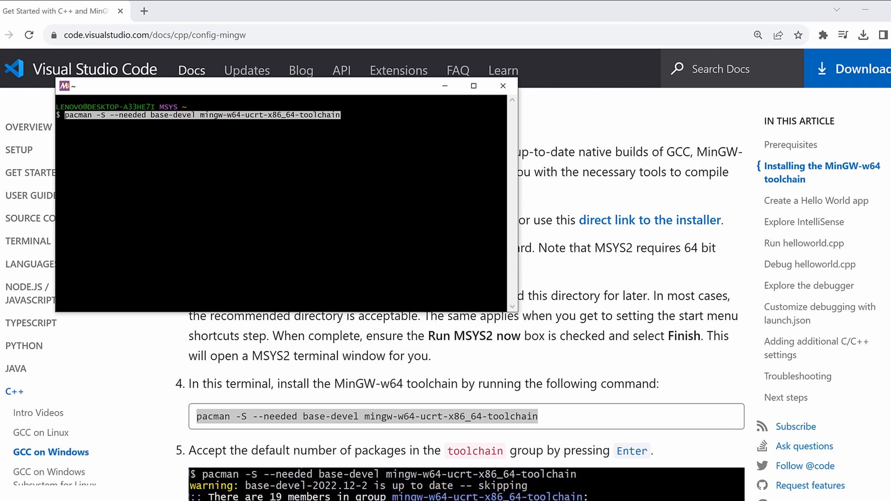
{"action": "key", "text": "Return"}
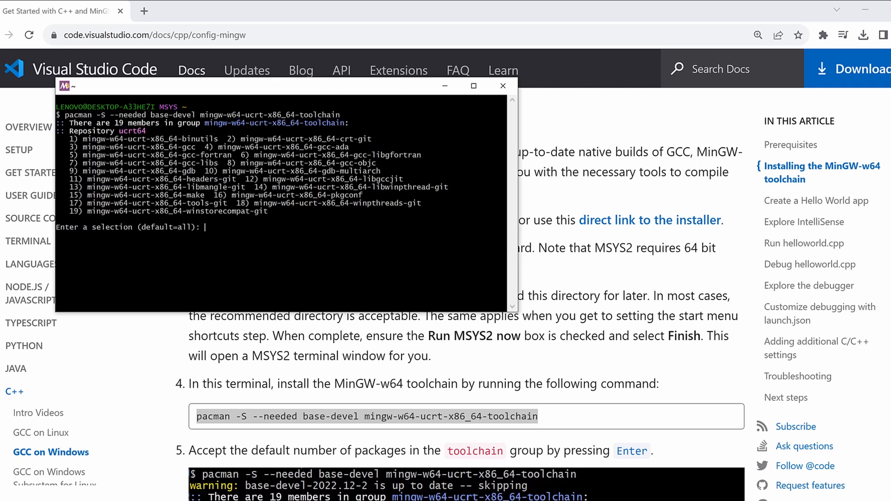
Accept the default selection of all toolchain packages, proceed with the installation using Y, and close the MSYS2 terminal
{"action": "key", "text": "Return"}
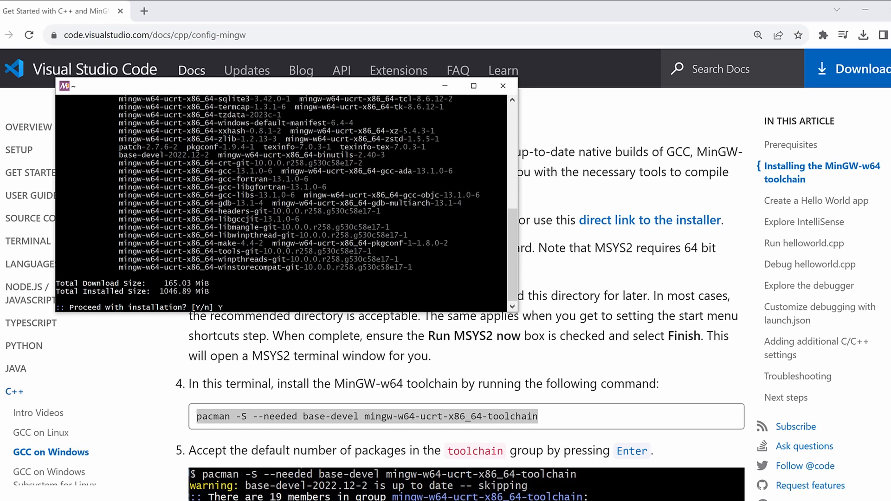
{"action": "type", "text": "Y"}
{"action": "key", "text": "Return"}
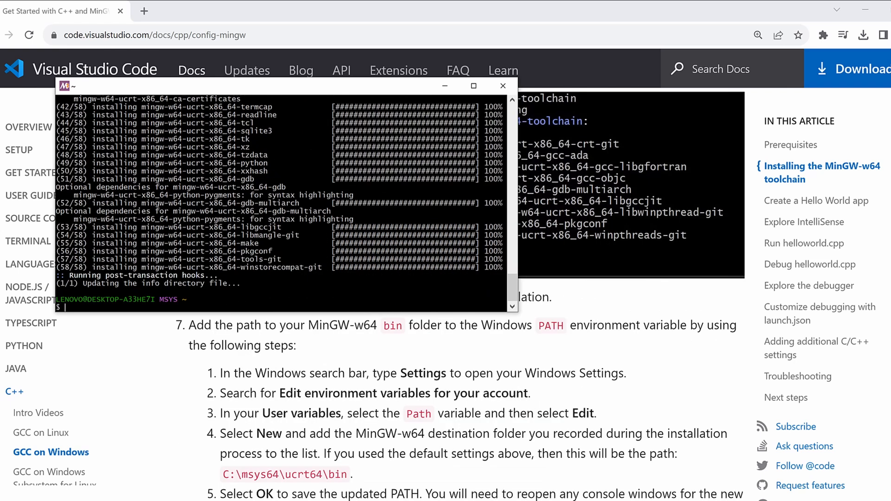
{"action": "left_click", "coordinate": [502, 85]}
Search Windows for "environment variables", open the system environment variables settings and bring up the Environment Variables dialog
{"action": "scroll", "coordinate": [317, 280], "scroll_direction": "down", "scroll_amount": 1}
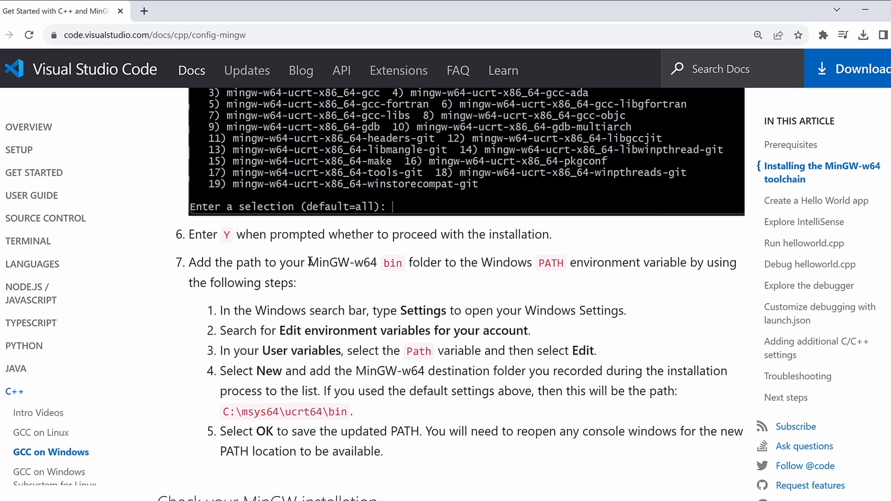
{"action": "left_click_drag", "start_coordinate": [309, 263], "coordinate": [351, 265]}
{"action": "left_click", "coordinate": [489, 265]}
{"action": "left_click", "coordinate": [33, 500]}
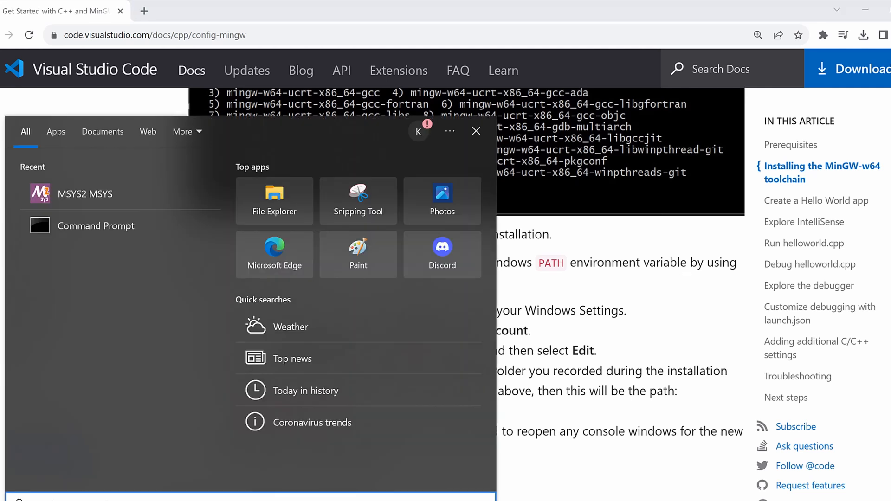
{"action": "type", "text": "environm"}
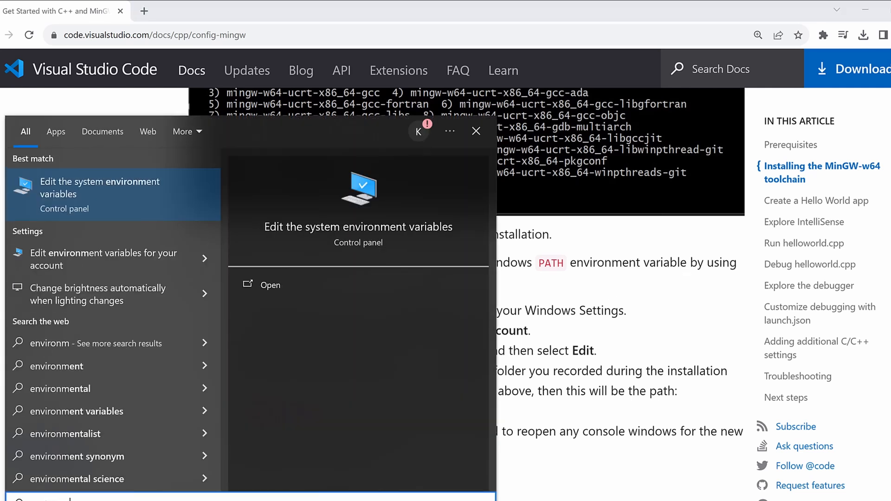
{"action": "type", "text": "ent variables"}
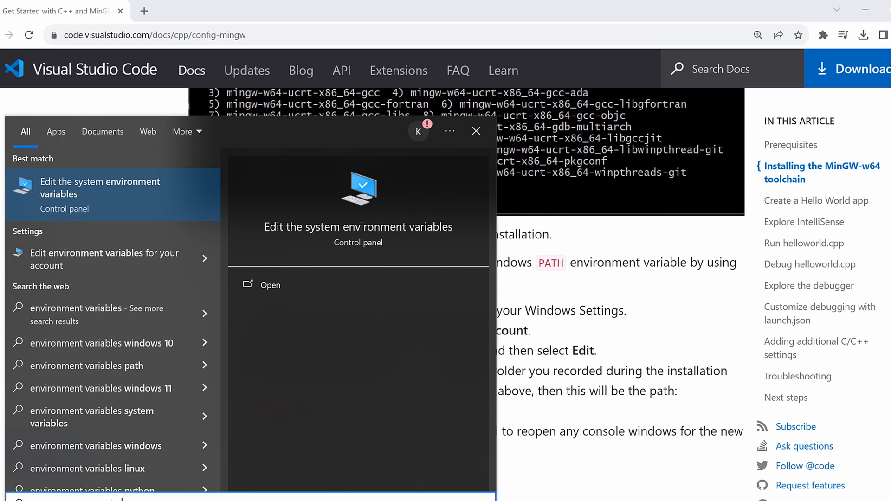
{"action": "left_click", "coordinate": [114, 190]}
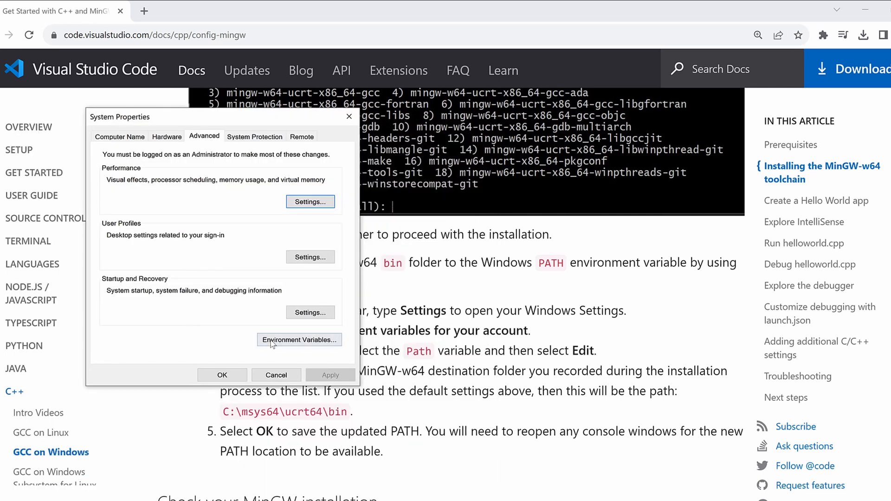
{"action": "left_click", "coordinate": [288, 341]}
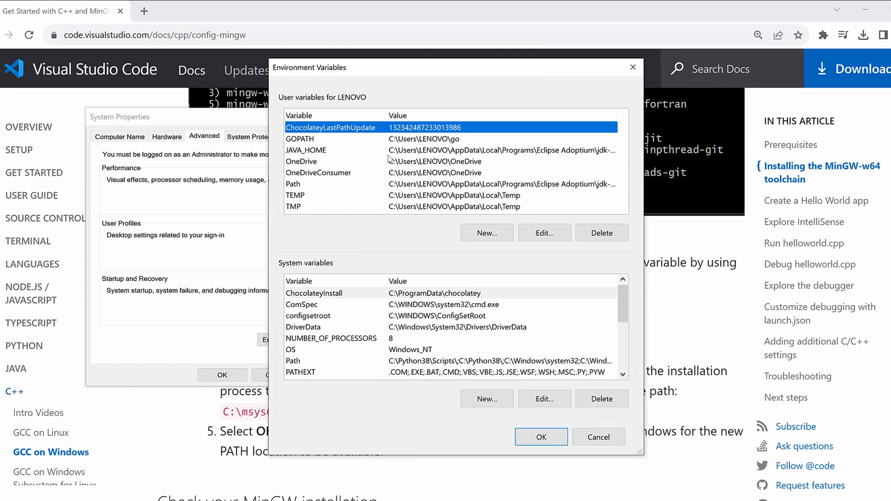
Add C:\msys64\ucrt64\bin, copied from the article's step 4, as a new entry in the user Path variable
{"action": "left_click", "coordinate": [306, 184]}
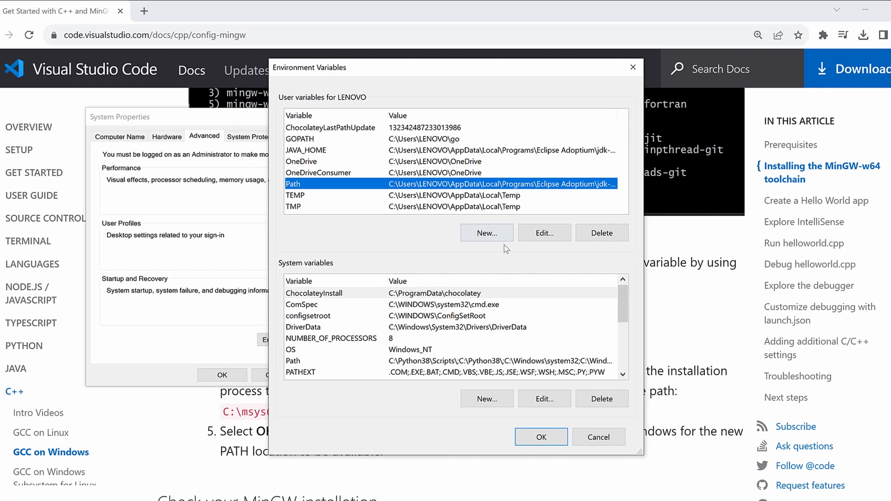
{"action": "left_click", "coordinate": [555, 234]}
{"action": "key", "text": "alt+Tab"}
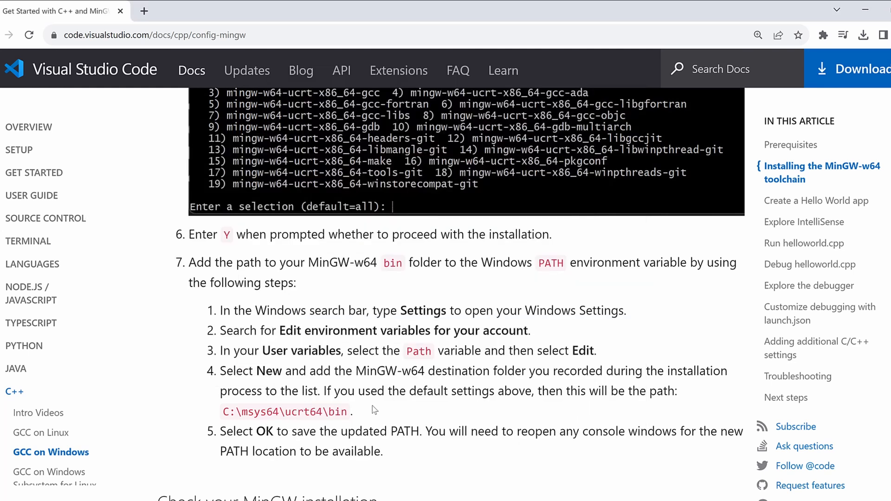
{"action": "left_click_drag", "start_coordinate": [345, 413], "coordinate": [223, 412]}
{"action": "key", "text": "ctrl+c"}
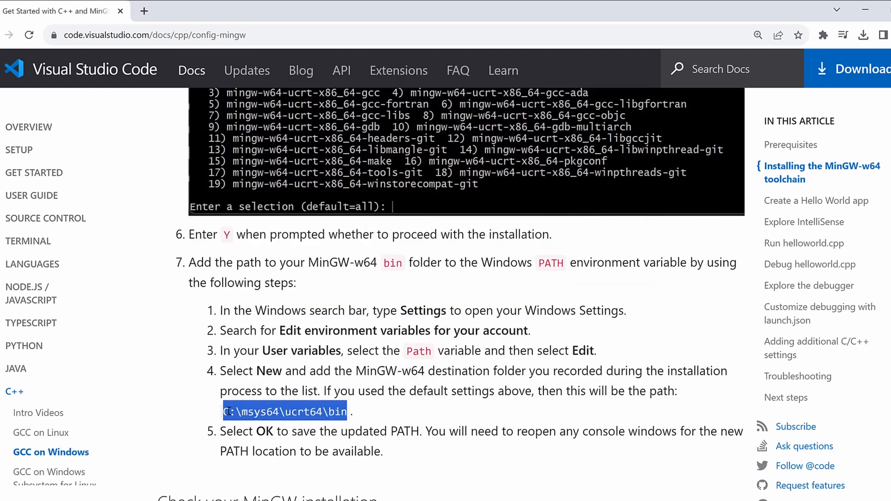
{"action": "key", "text": "alt+Tab"}
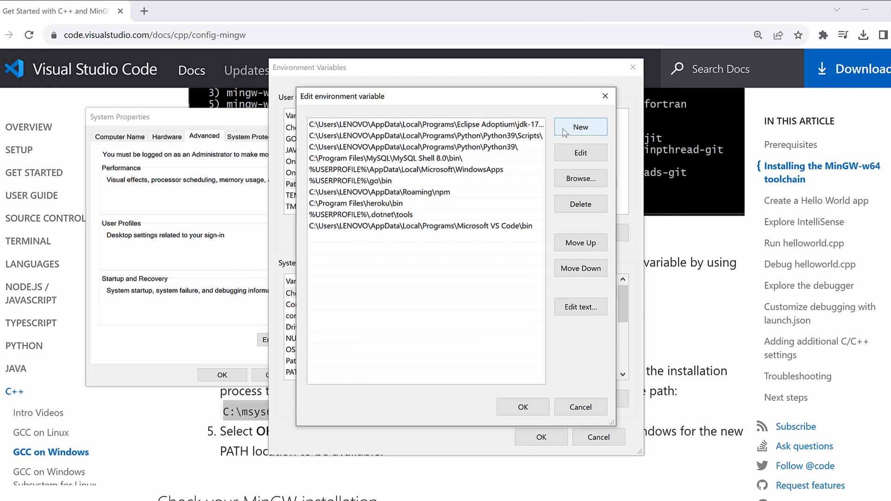
{"action": "left_click", "coordinate": [563, 129]}
{"action": "key", "text": "ctrl+v"}
{"action": "key", "text": "Return"}
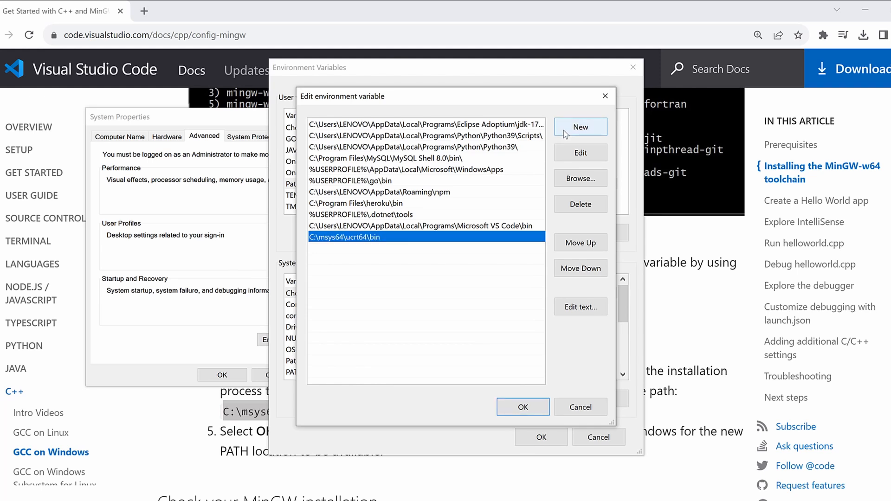
{"action": "left_click", "coordinate": [523, 407]}
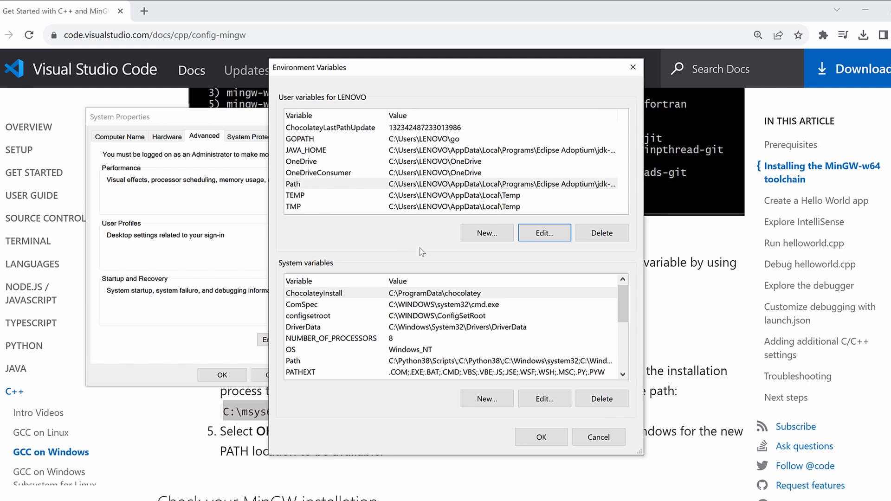
Try to create a new user variable named Path with the value C:\msys64\ucrt64\bin
{"action": "left_click", "coordinate": [487, 232]}
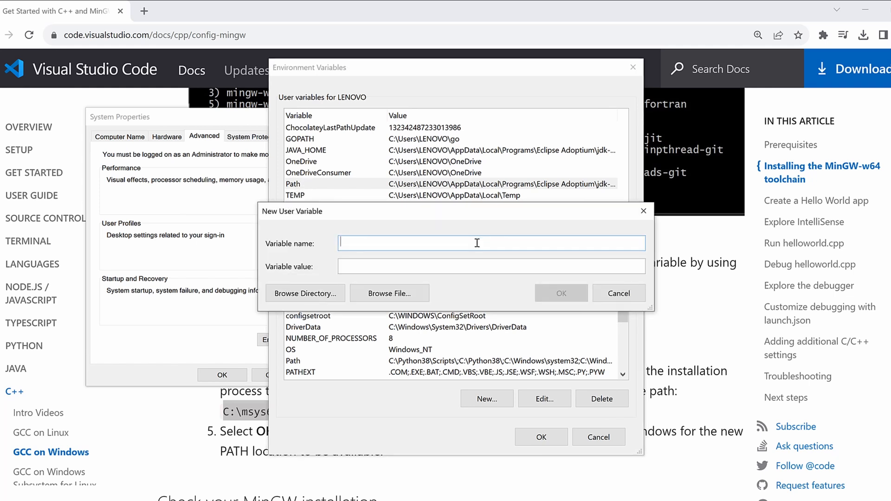
{"action": "type", "text": "Path"}
{"action": "left_click", "coordinate": [425, 265]}
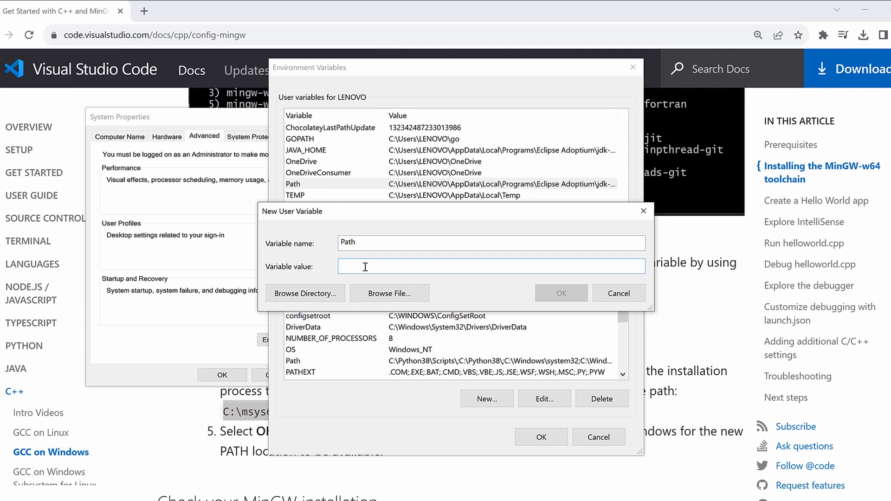
{"action": "key", "text": "ctrl+v"}
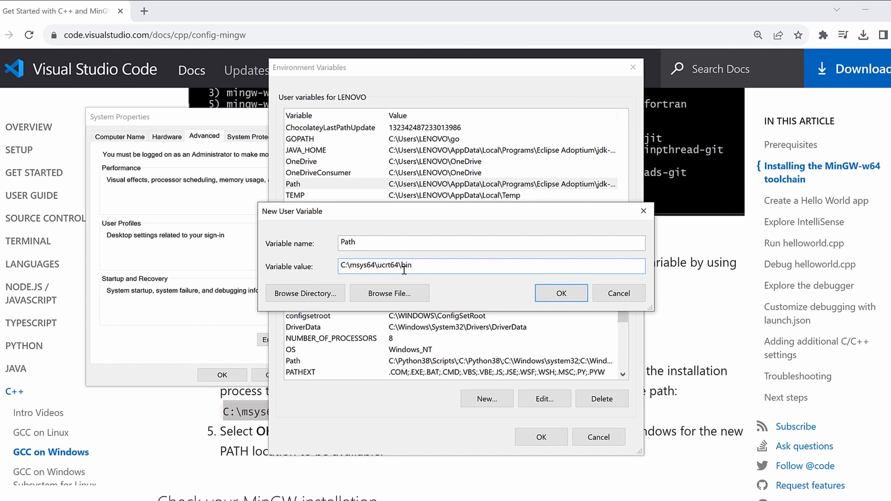
{"action": "left_click", "coordinate": [569, 284]}
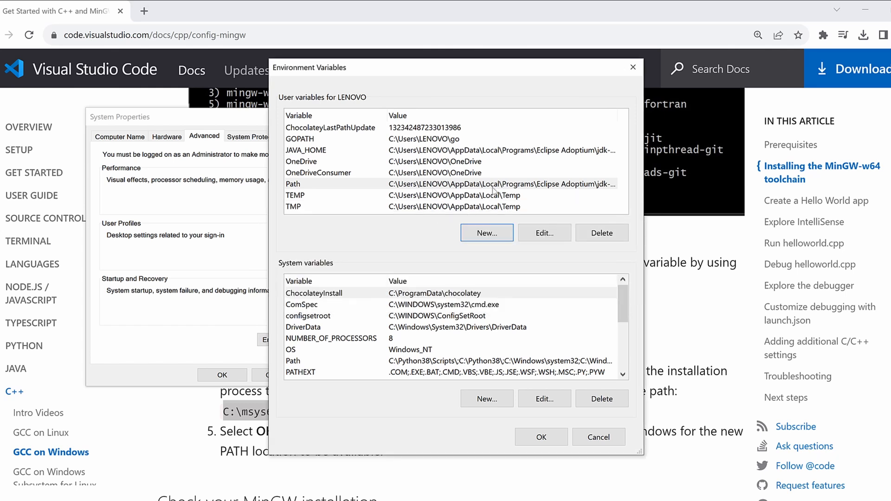
Save the environment variable changes and close System Properties to return to the article
{"action": "left_click", "coordinate": [548, 440]}
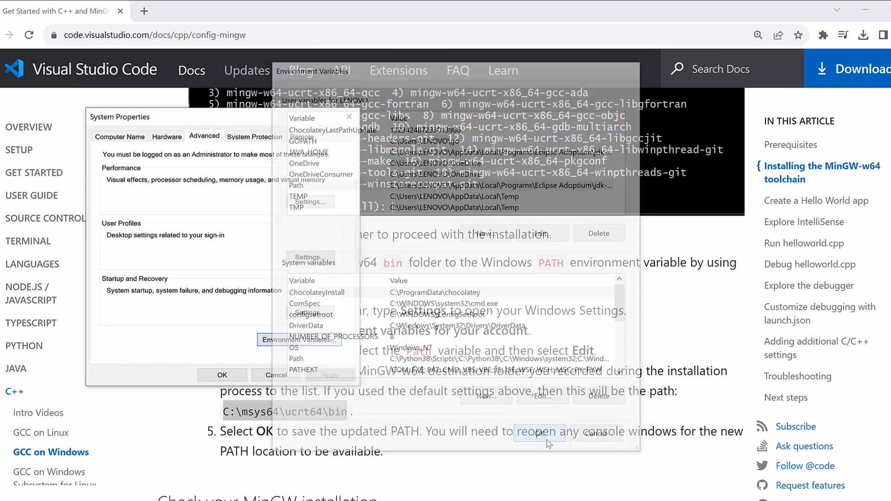
{"action": "left_click", "coordinate": [233, 376]}
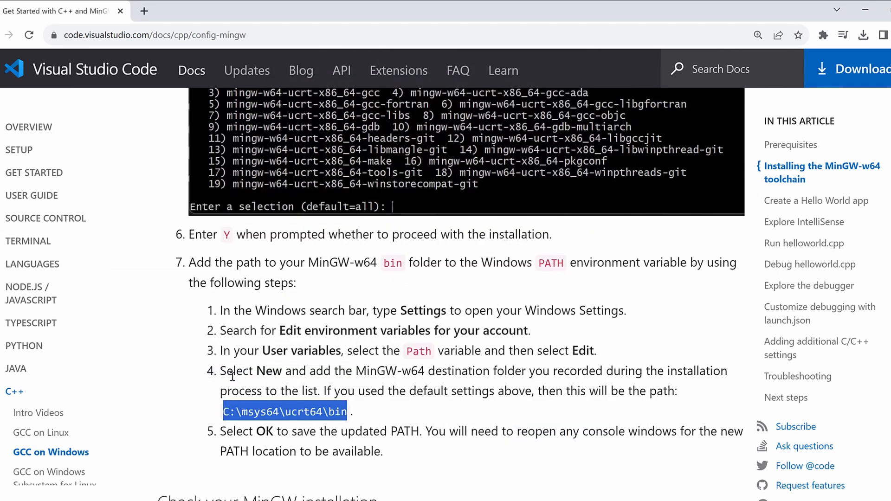
{"action": "left_click", "coordinate": [373, 408]}
Search Windows for "command", open a new Command Prompt and run "gcc --version" to check the GCC installation
{"action": "scroll", "coordinate": [372, 409], "scroll_direction": "down", "scroll_amount": 5}
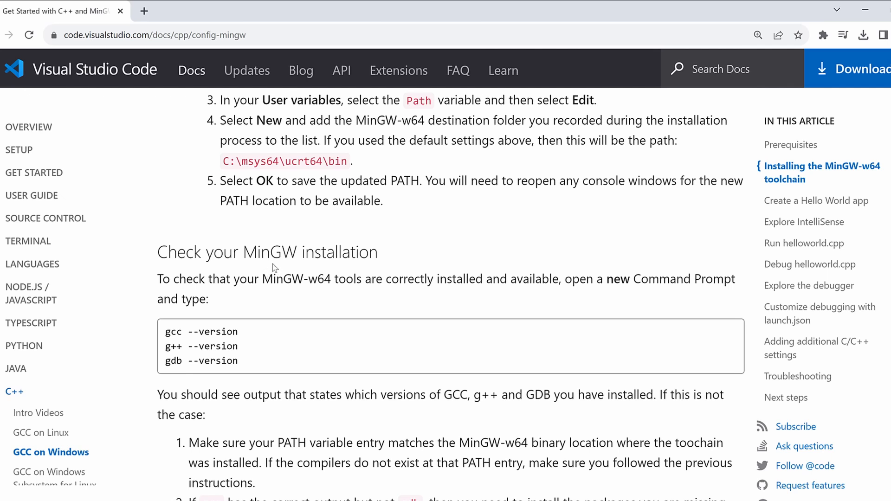
{"action": "left_click", "coordinate": [50, 499]}
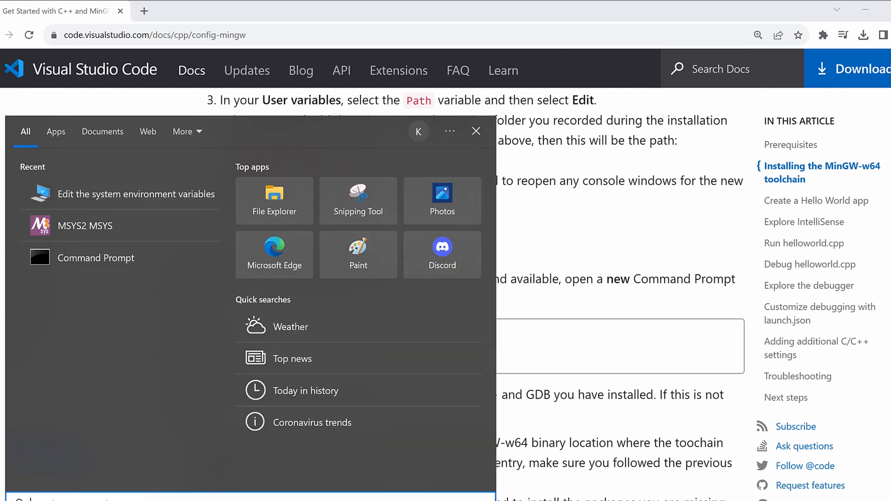
{"action": "type", "text": "command"}
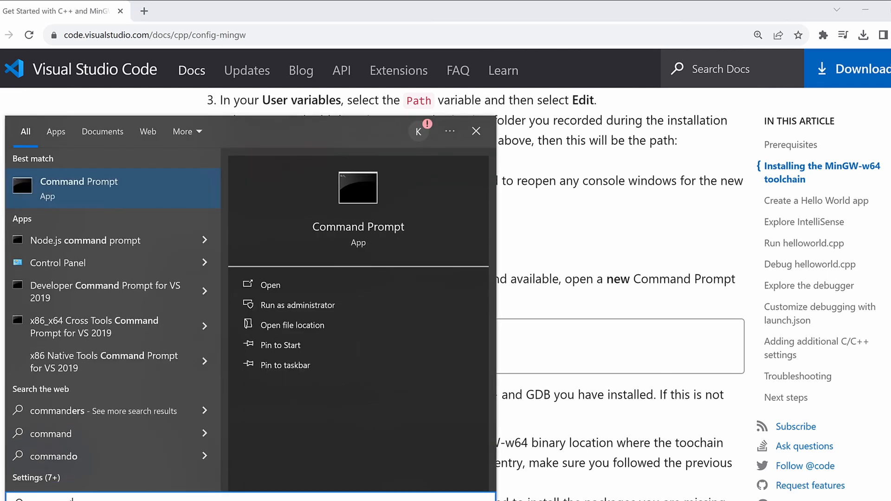
{"action": "key", "text": "Return"}
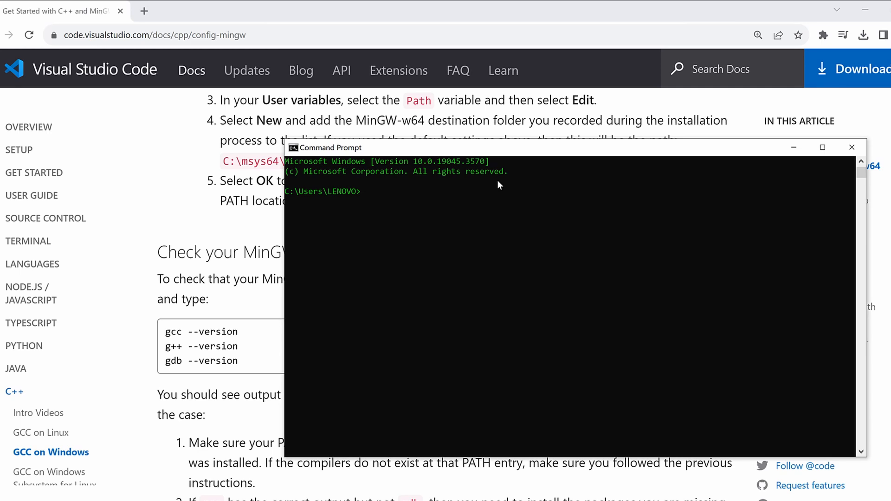
{"action": "type", "text": "gcc --version"}
{"action": "key", "text": "Return"}
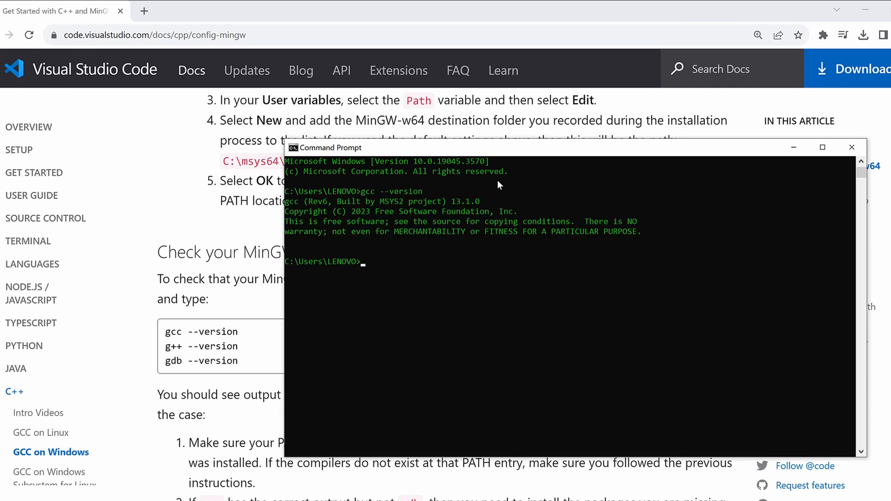
{"action": "left_click_drag", "start_coordinate": [657, 235], "coordinate": [264, 208]}
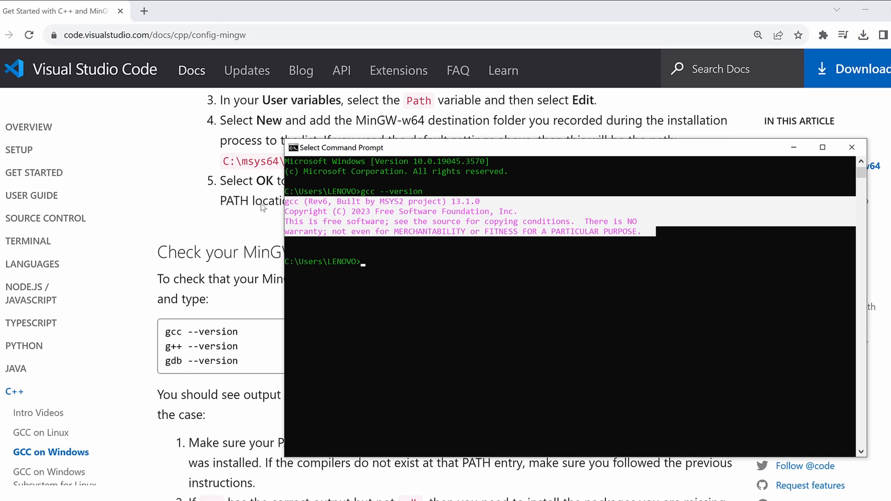
{"action": "left_click", "coordinate": [407, 260]}
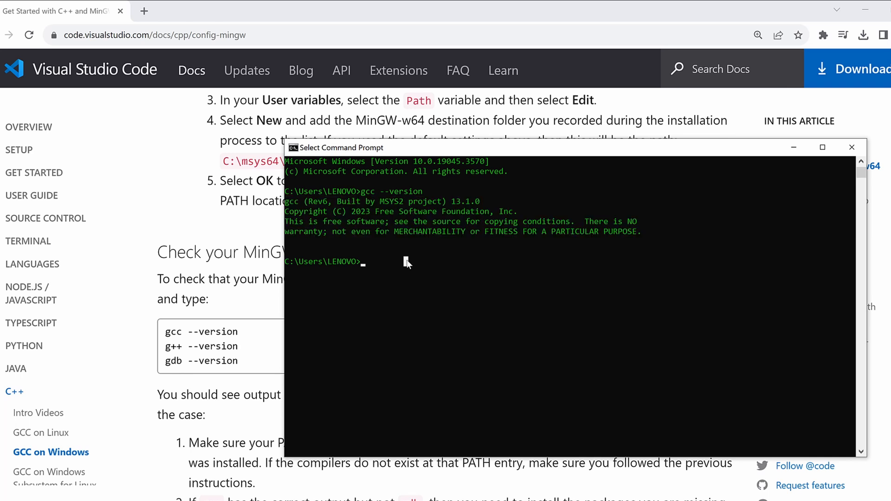
Run "g++ --version" and "gdb --version" to check the compiler and debugger, and close the Command Prompt
{"action": "type", "text": "g++"}
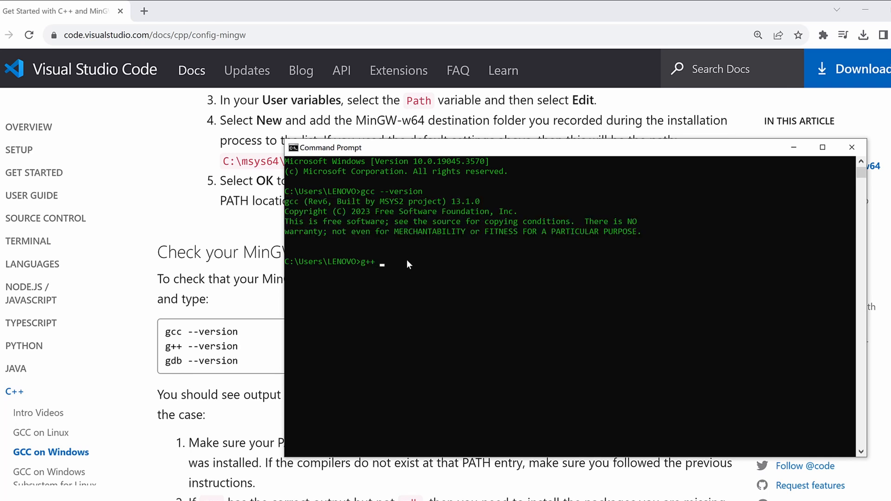
{"action": "type", "text": " --version"}
{"action": "key", "text": "Return"}
{"action": "type", "text": "gdb"}
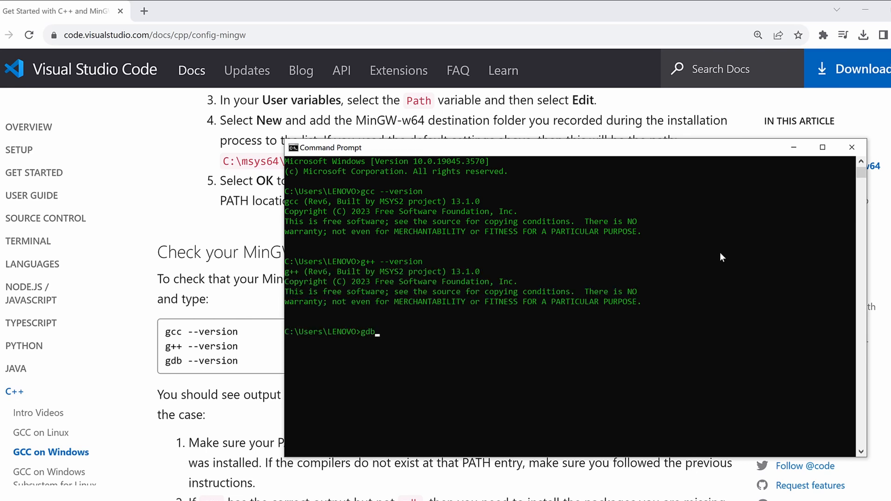
{"action": "type", "text": " --version"}
{"action": "key", "text": "Return"}
{"action": "left_click", "coordinate": [730, 394]}
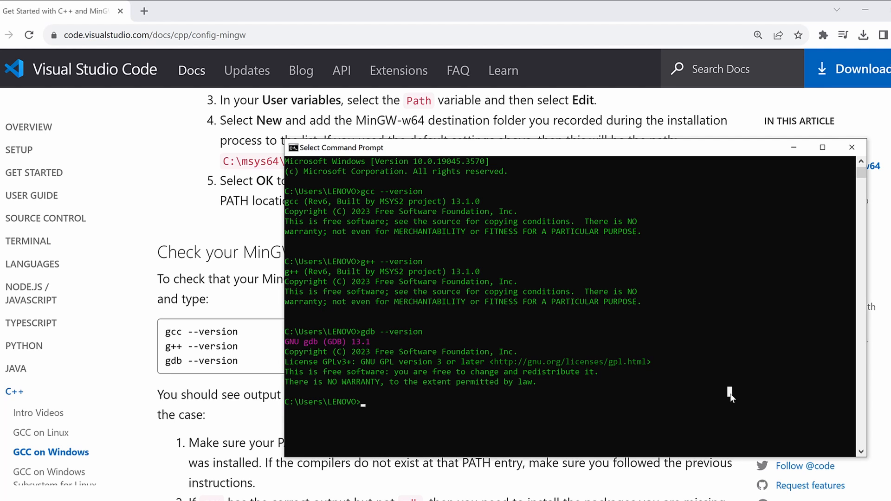
{"action": "left_click", "coordinate": [851, 146]}
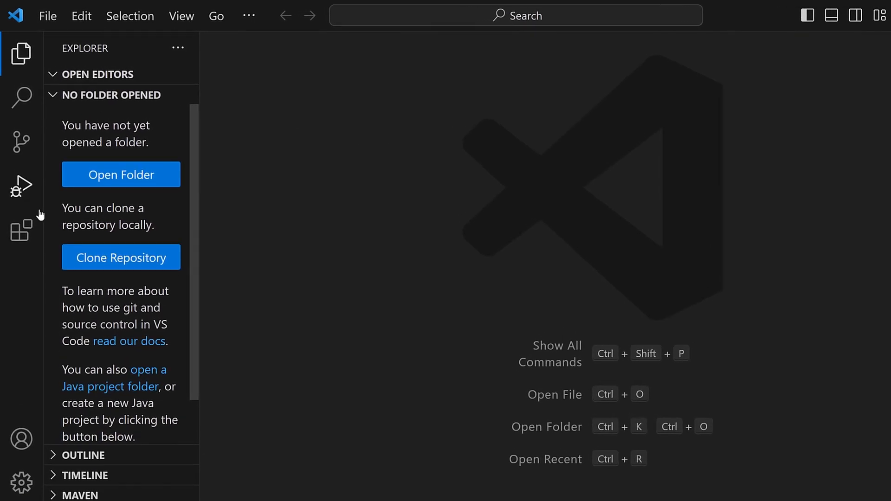
Switch to Visual Studio Code, search the extensions for "C++" and install Microsoft's C/C++ Extension Pack
{"action": "left_click", "coordinate": [20, 232]}
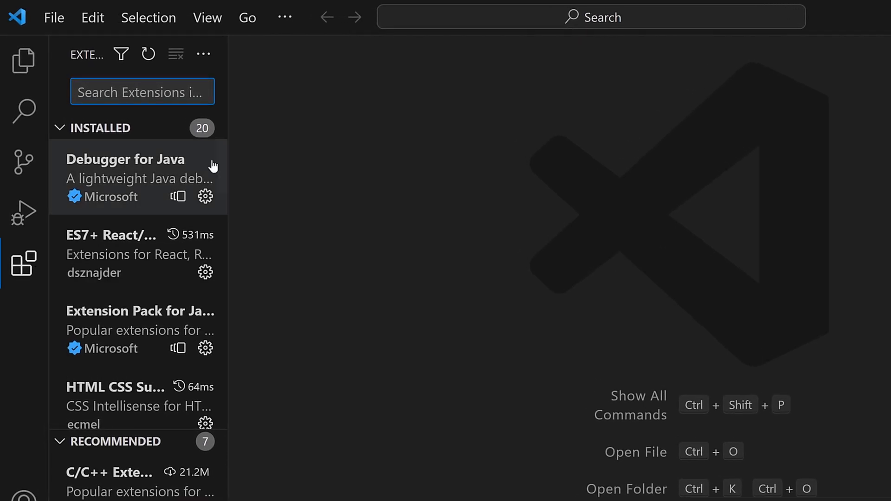
{"action": "type", "text": "C++"}
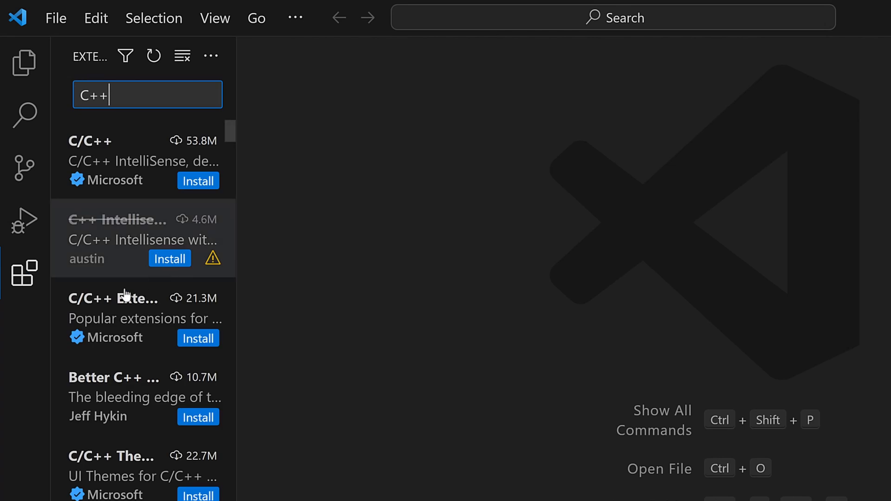
{"action": "left_click", "coordinate": [108, 312]}
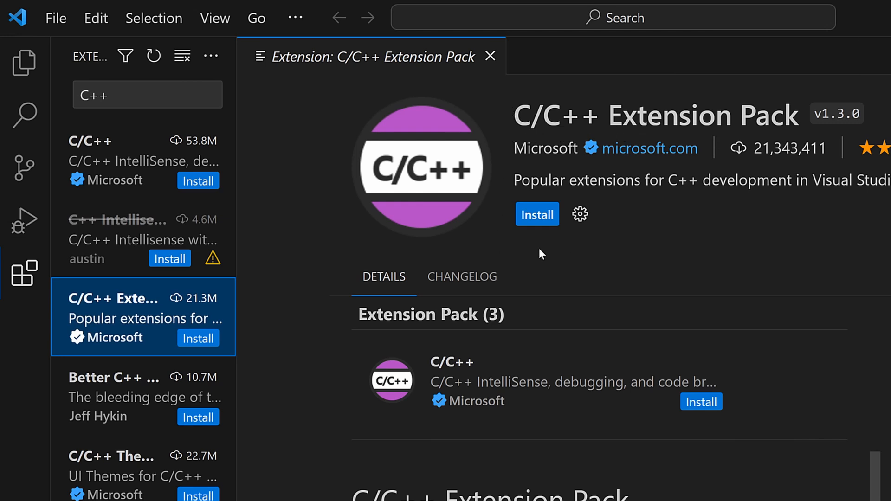
{"action": "left_click", "coordinate": [529, 218]}
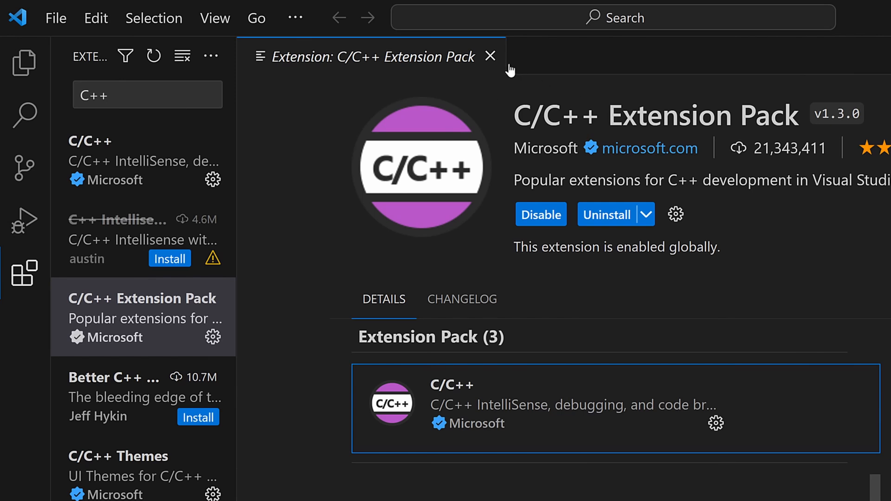
Create a folder named "c++ practice" in Documents and open it as the workspace folder
{"action": "left_click", "coordinate": [490, 57]}
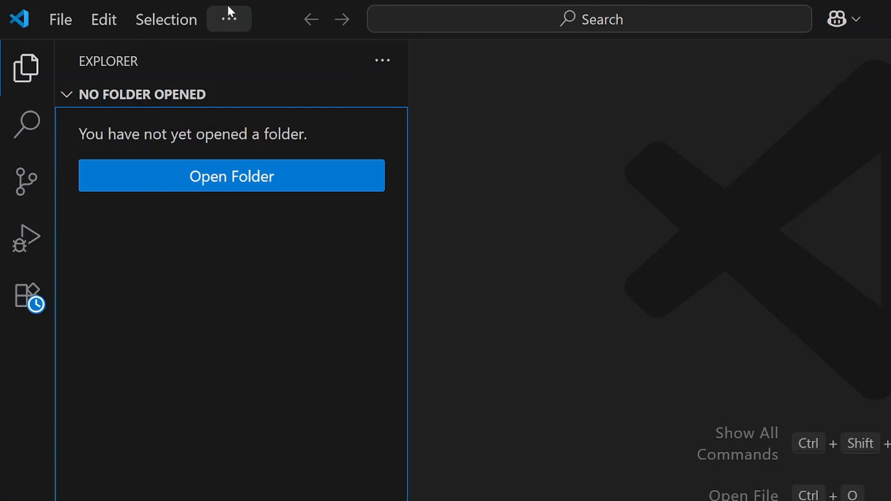
{"action": "left_click", "coordinate": [267, 184]}
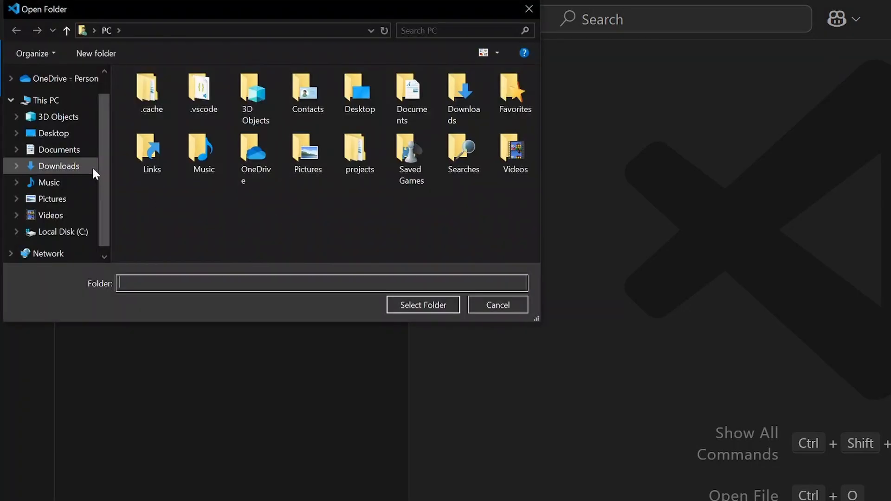
{"action": "left_click", "coordinate": [59, 149]}
{"action": "right_click", "coordinate": [222, 186]}
{"action": "mouse_move", "coordinate": [289, 211]}
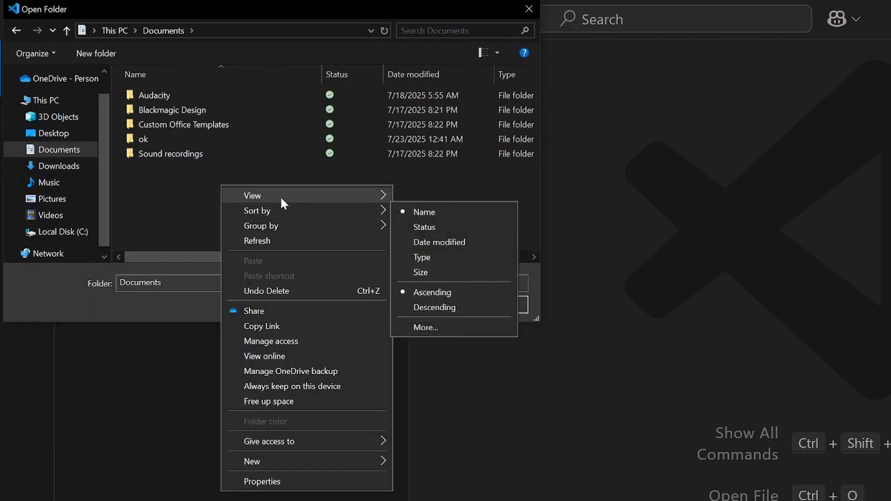
{"action": "mouse_move", "coordinate": [299, 467]}
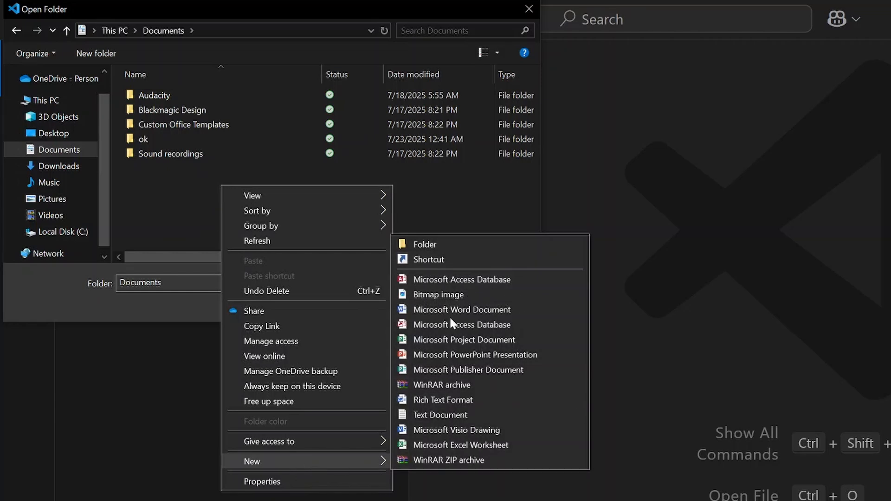
{"action": "left_click", "coordinate": [458, 244]}
{"action": "type", "text": "c++ "}
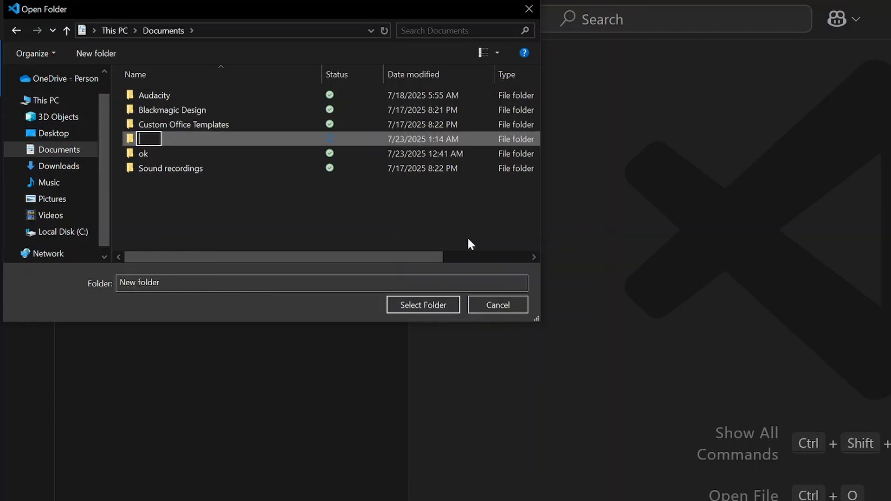
{"action": "type", "text": "practice"}
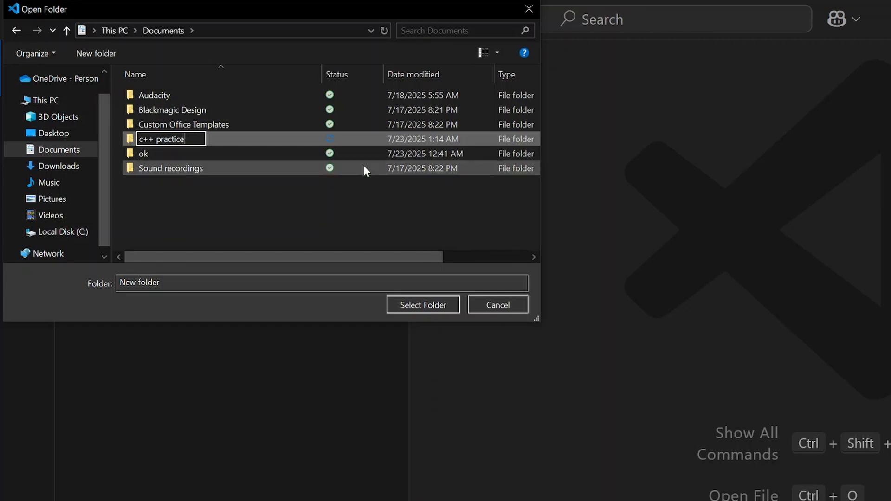
{"action": "key", "text": "Return"}
{"action": "left_click", "coordinate": [426, 306]}
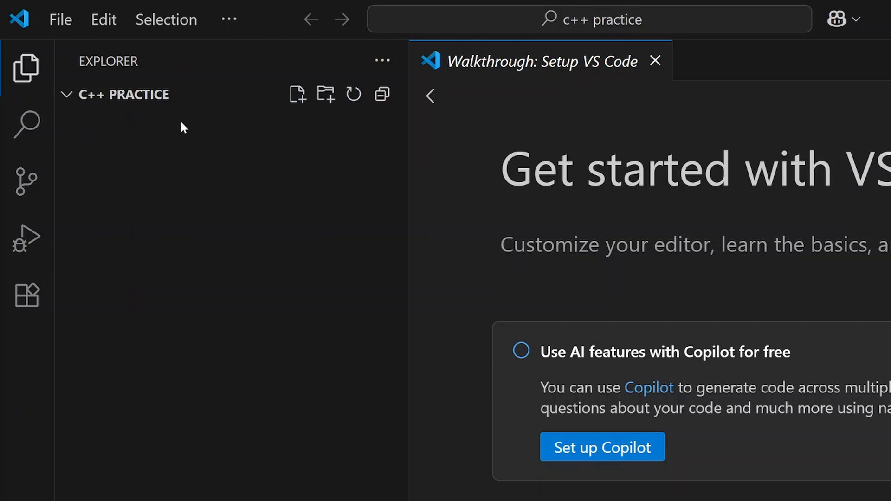
Create a new file named file1.cpp in the c++ practice folder
{"action": "left_click", "coordinate": [297, 105]}
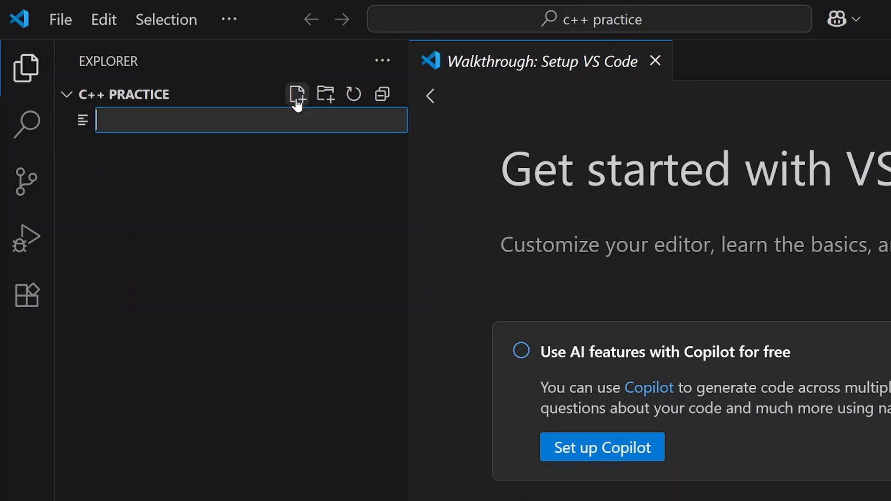
{"action": "type", "text": "file1."}
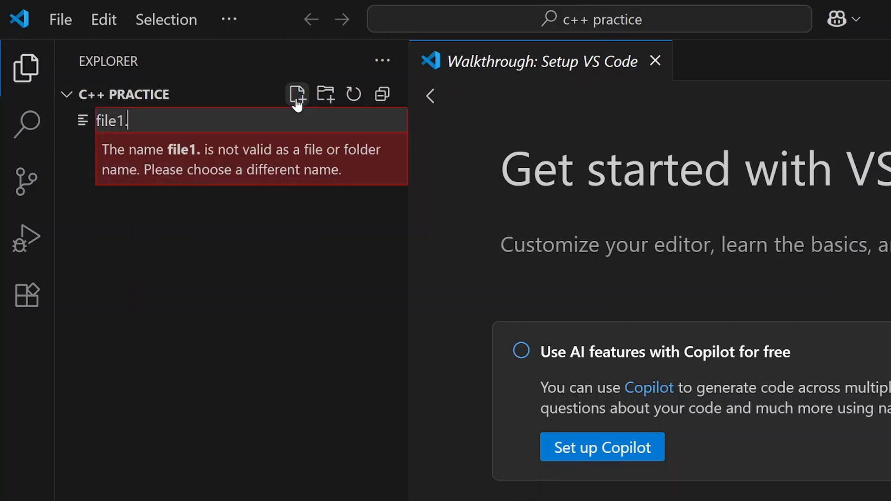
{"action": "type", "text": "cpp"}
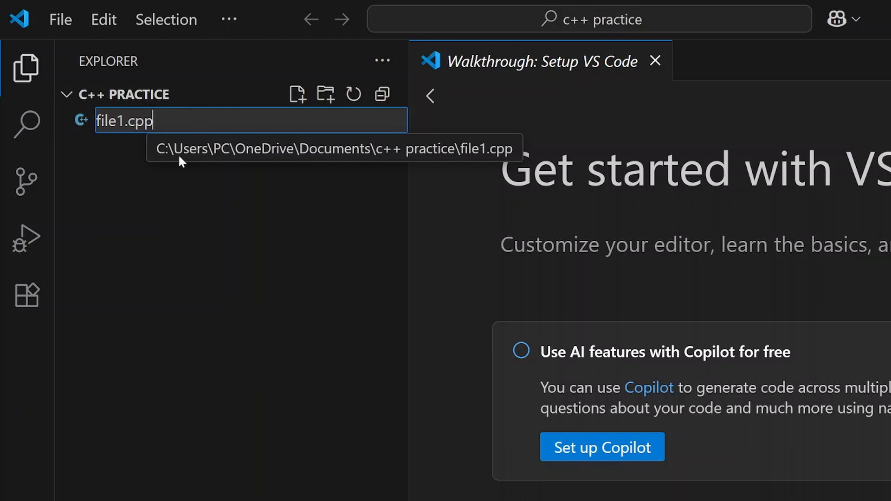
{"action": "key", "text": "Return"}
Clear the first line of file1.cpp and write "#include<iostream>" in it
{"action": "left_click_drag", "start_coordinate": [410, 161], "coordinate": [69, 183]}
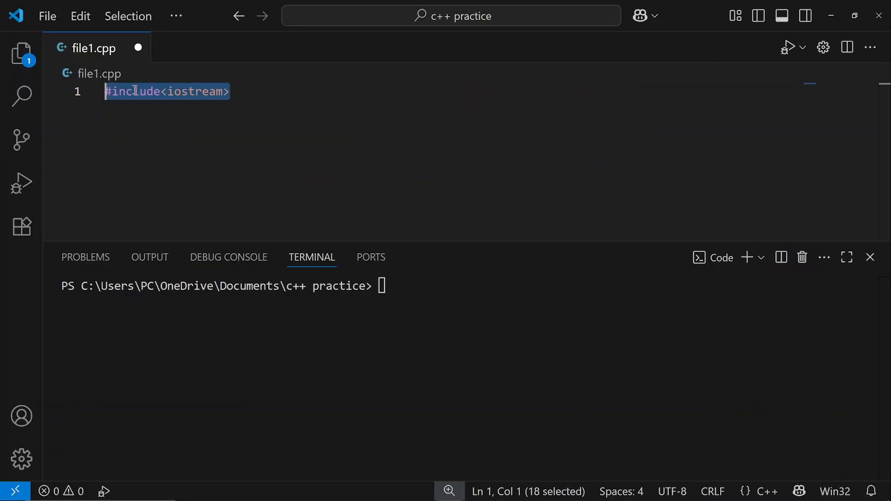
{"action": "key", "text": "BackSpace"}
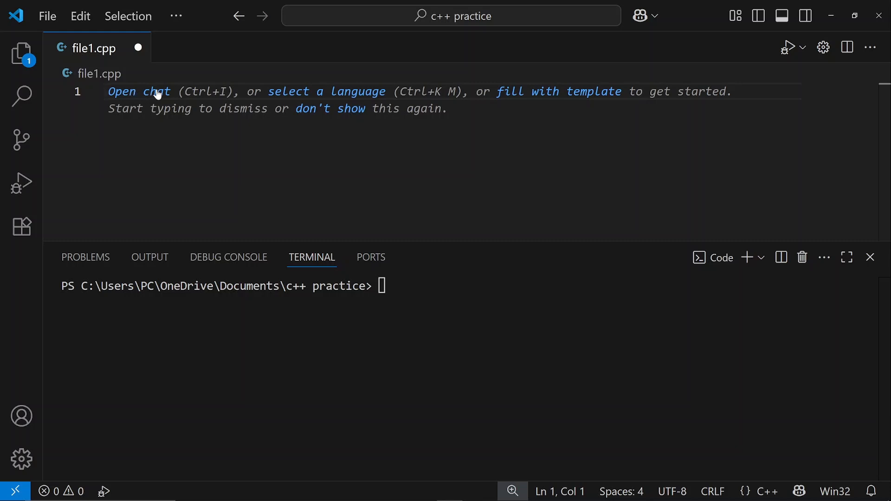
{"action": "type", "text": "#include"}
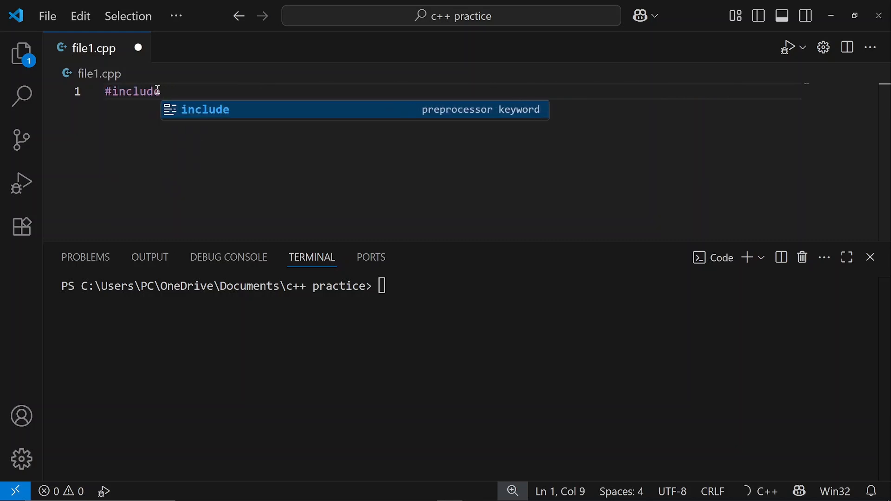
{"action": "type", "text": "<iostrea"}
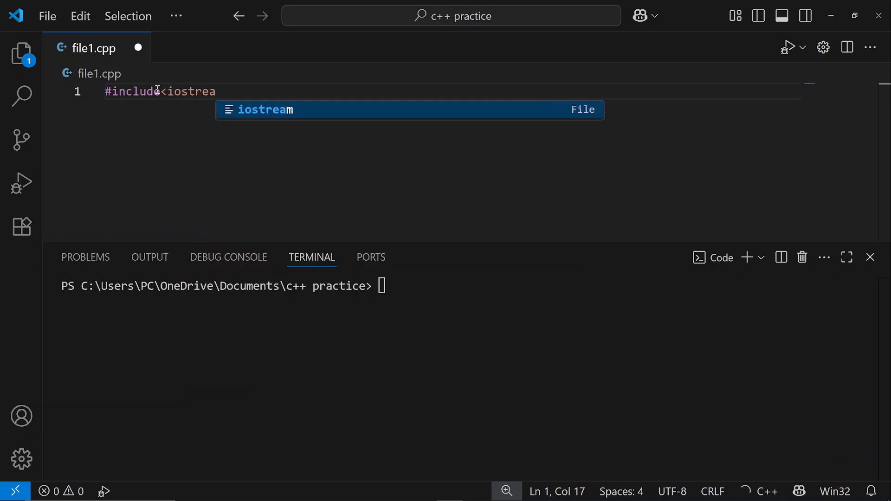
{"action": "type", "text": "m>"}
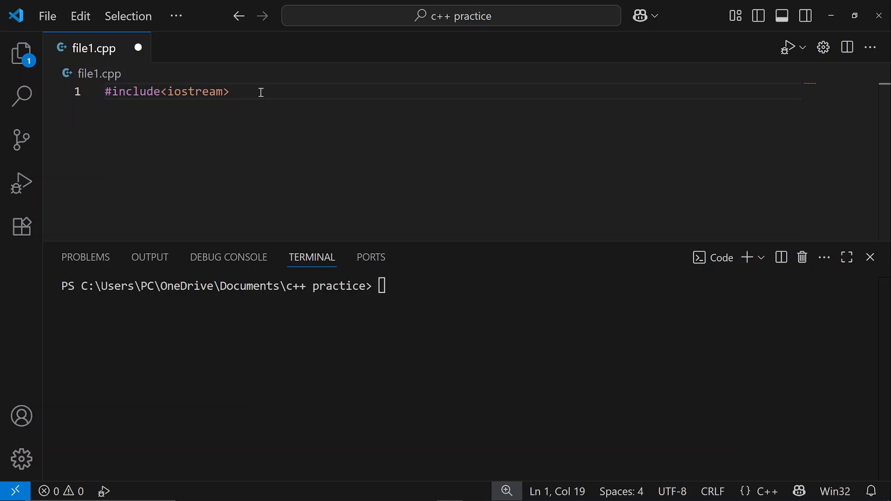
Add "using namespace std;" below the include and start the function "int main(){" with an empty body line
{"action": "key", "text": "Return"}
{"action": "type", "text": "usin"}
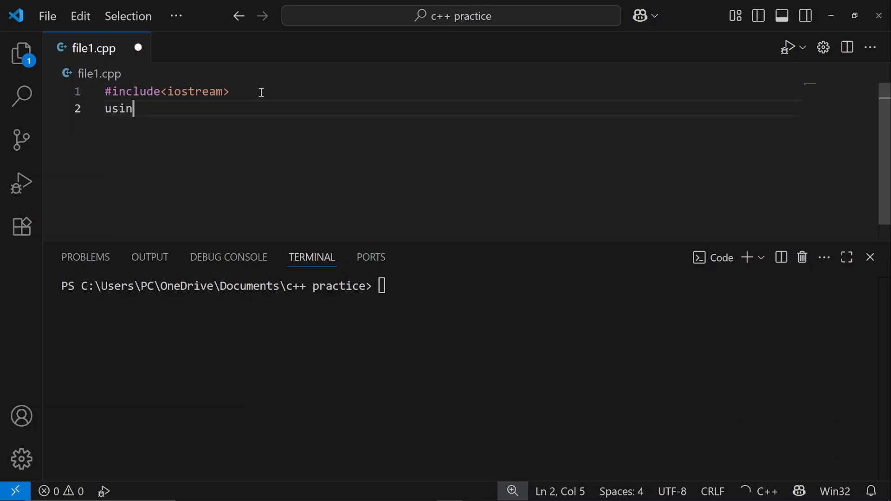
{"action": "type", "text": "g namespace std;"}
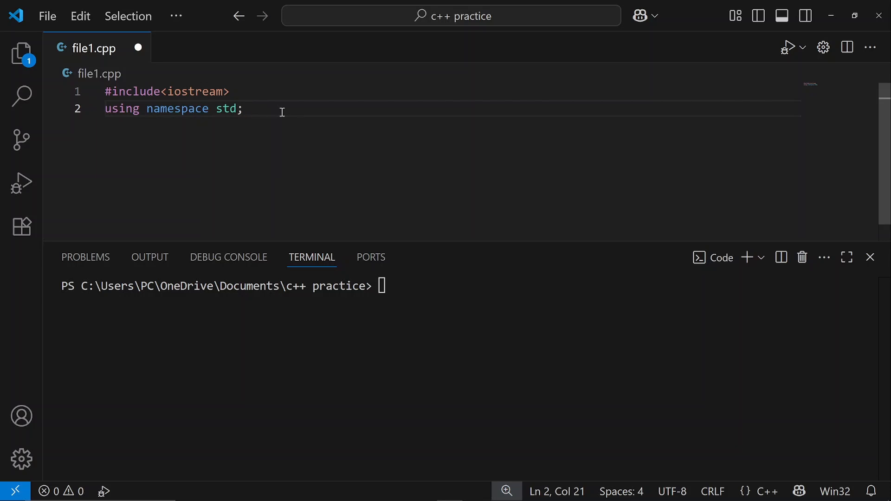
{"action": "key", "text": "Return"}
{"action": "type", "text": "int main(){"}
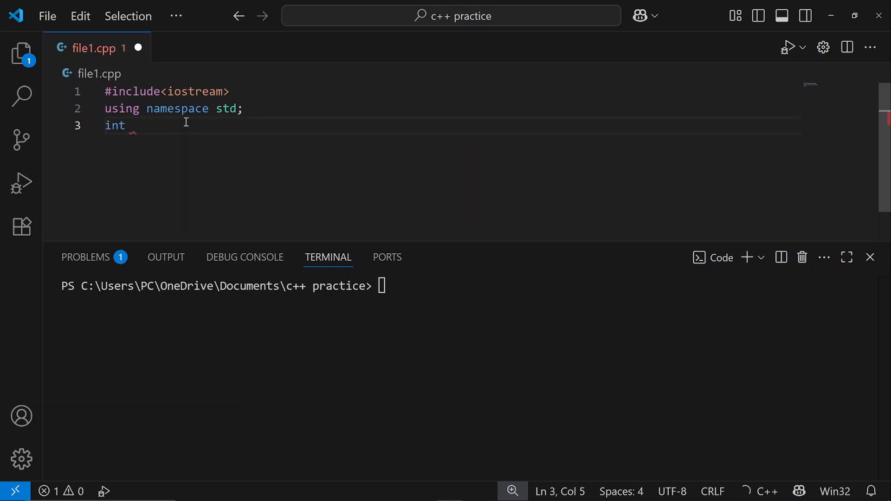
{"action": "key", "text": "Return"}
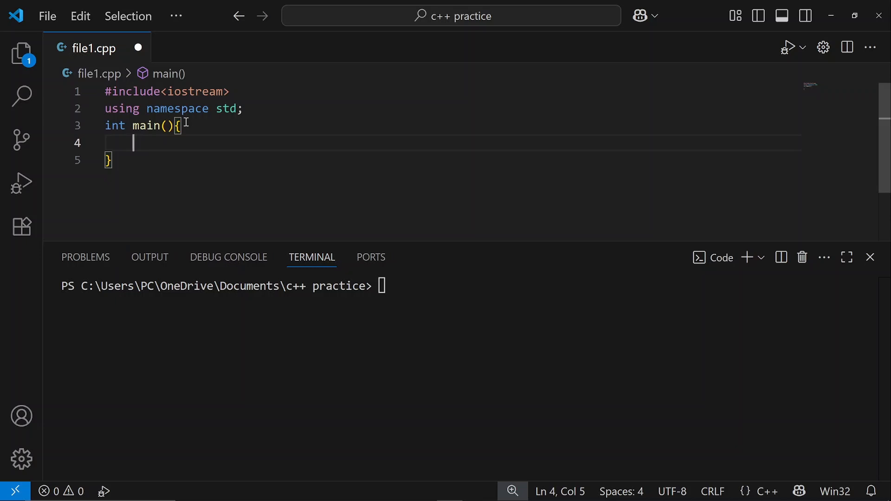
{"action": "double_click", "coordinate": [147, 126]}
{"action": "left_click_drag", "start_coordinate": [175, 129], "coordinate": [184, 127]}
{"action": "left_click", "coordinate": [135, 143]}
{"action": "mouse_move", "coordinate": [146, 128]}
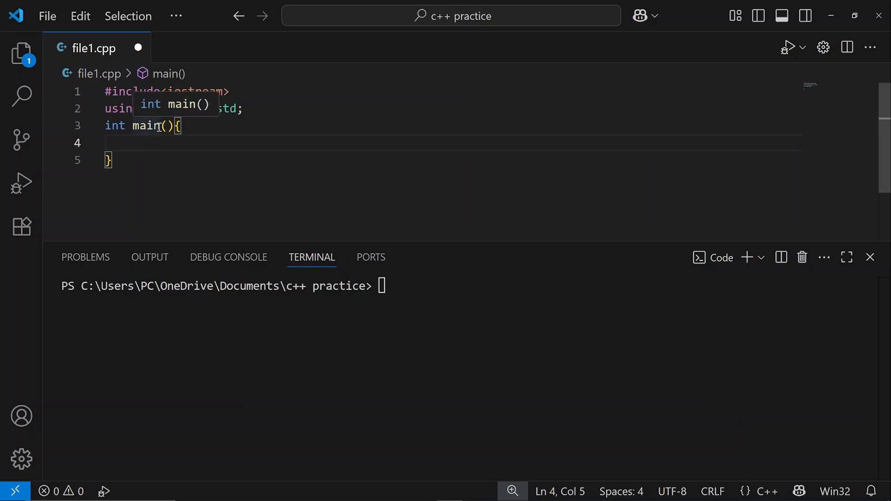
{"action": "left_click_drag", "start_coordinate": [159, 127], "coordinate": [140, 127]}
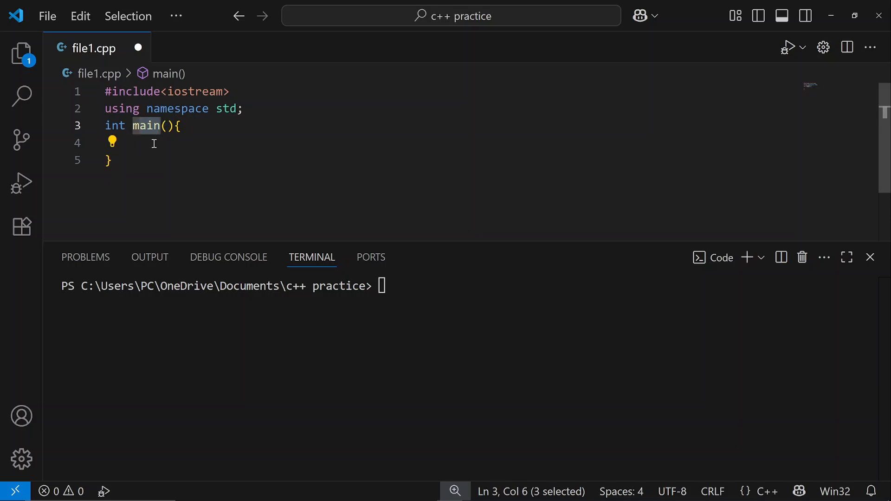
Write the statement cout<<"hello world"; inside the main function's body
{"action": "left_click", "coordinate": [155, 144]}
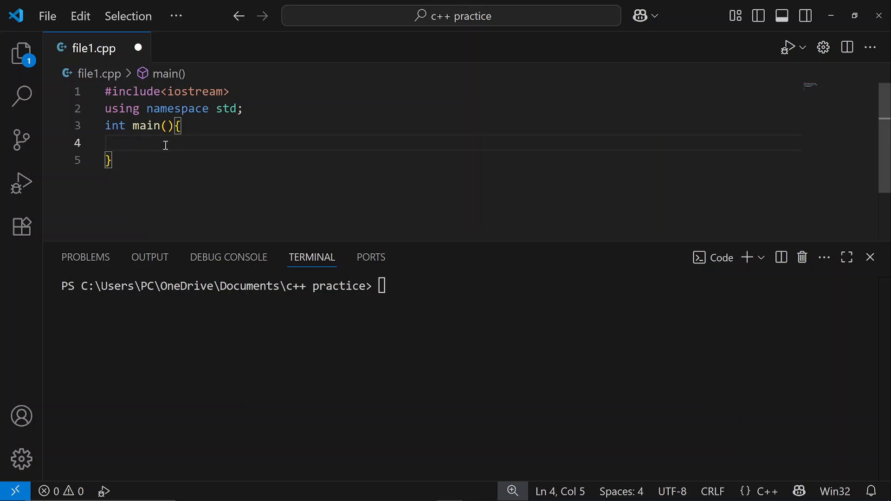
{"action": "type", "text": "cout<<"}
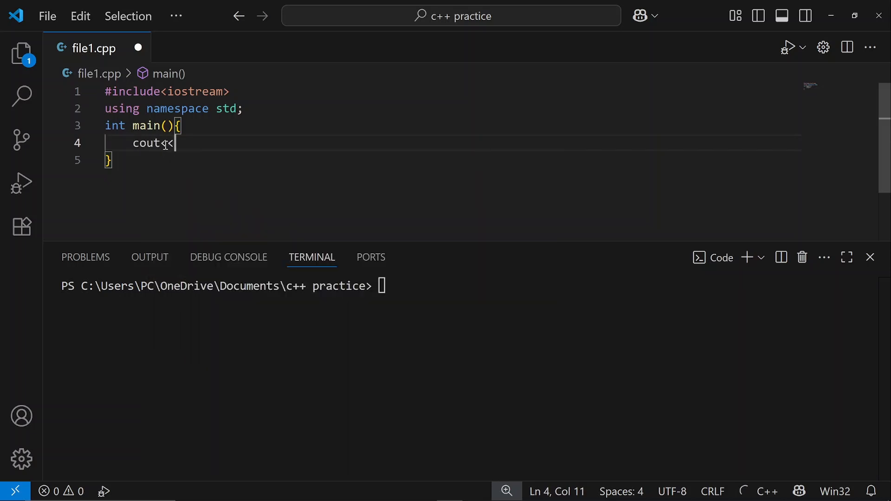
{"action": "type", "text": "\"hello w"}
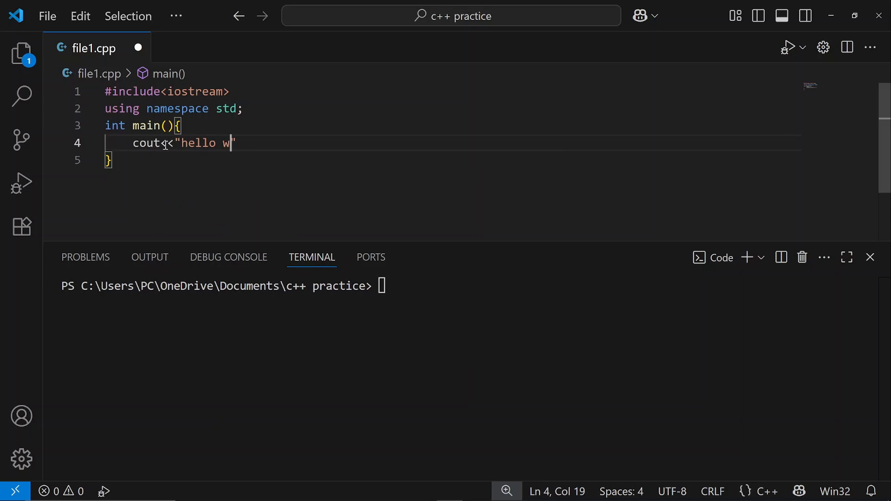
{"action": "type", "text": "orld\";"}
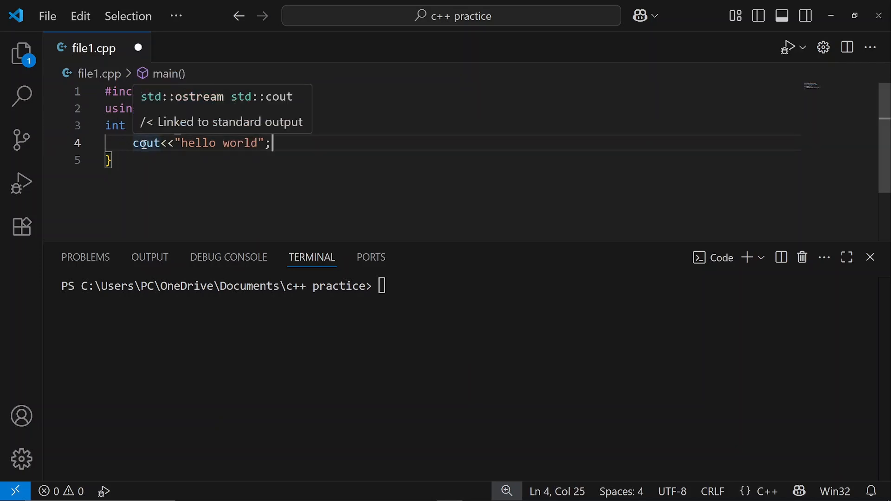
{"action": "double_click", "coordinate": [167, 144]}
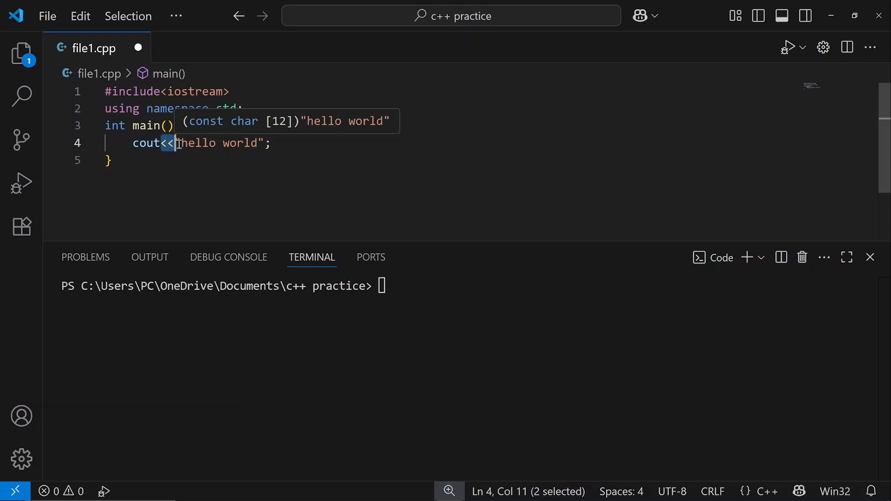
{"action": "left_click_drag", "start_coordinate": [180, 144], "coordinate": [258, 144]}
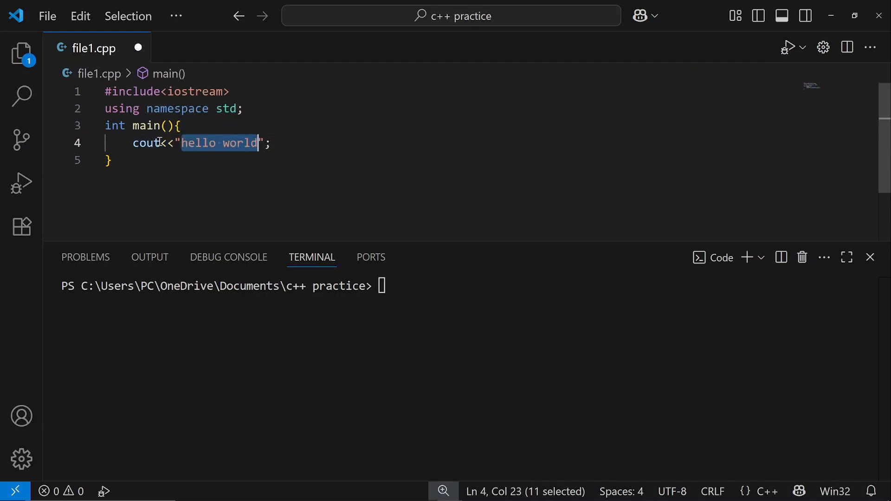
{"action": "left_click_drag", "start_coordinate": [161, 145], "coordinate": [171, 145]}
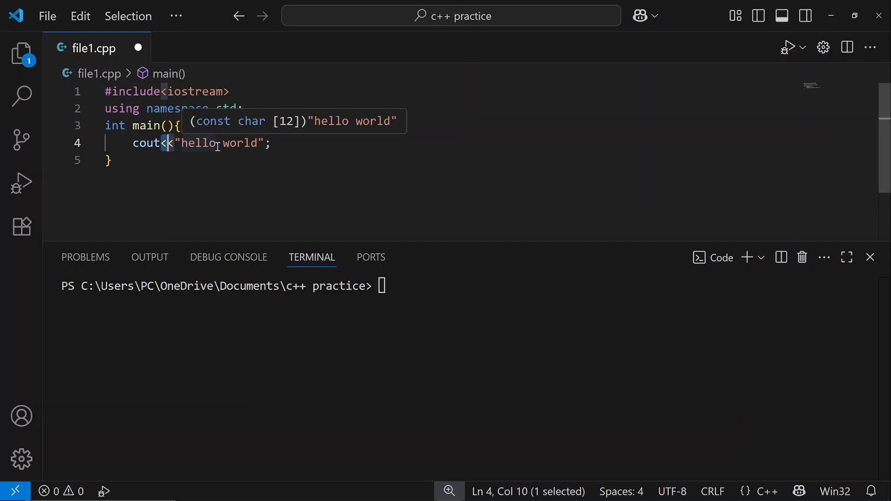
Add "return 0;" on a new line directly below the cout statement
{"action": "left_click", "coordinate": [279, 145]}
{"action": "key", "text": "Return"}
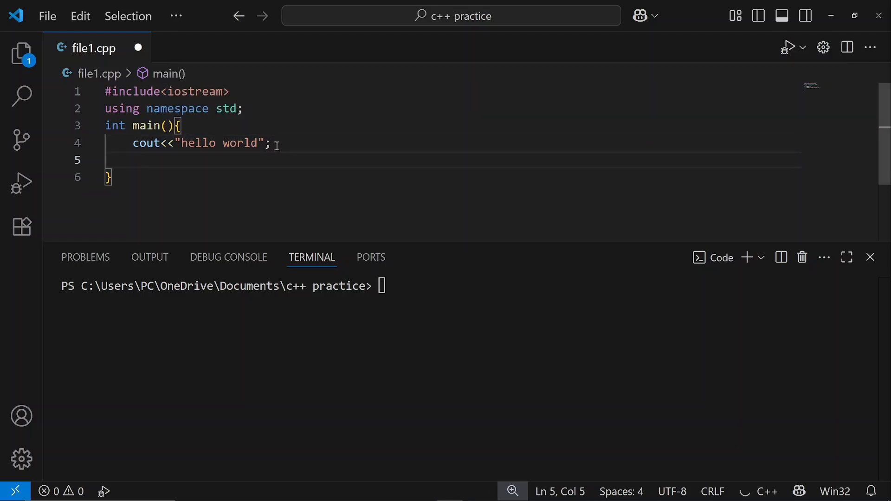
{"action": "left_click_drag", "start_coordinate": [125, 143], "coordinate": [273, 143]}
{"action": "left_click", "coordinate": [283, 144]}
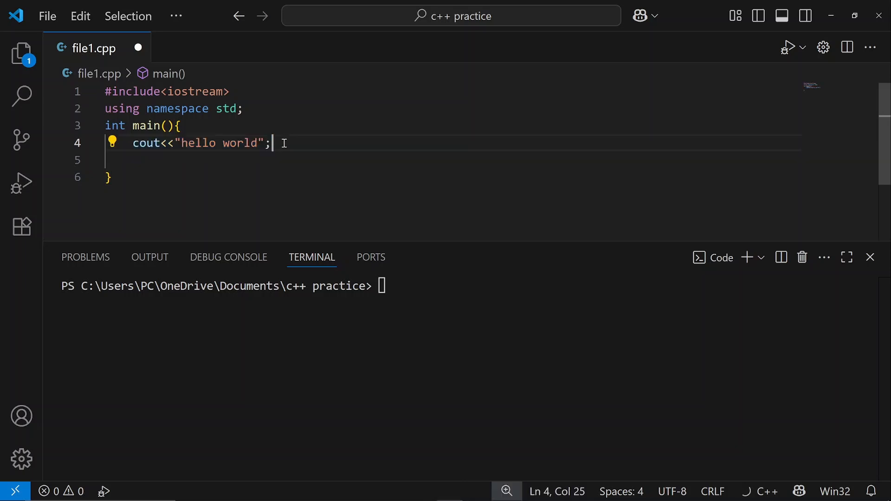
{"action": "key", "text": "Return"}
{"action": "type", "text": "retu"}
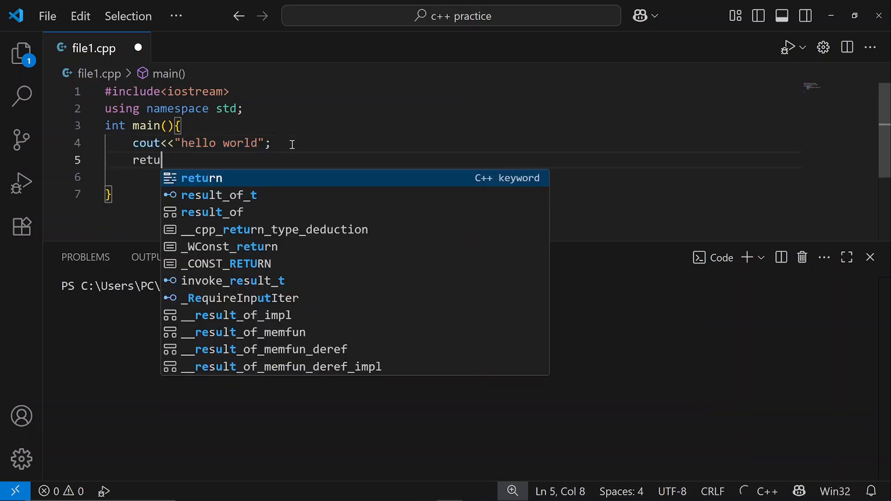
{"action": "type", "text": "rn 0;"}
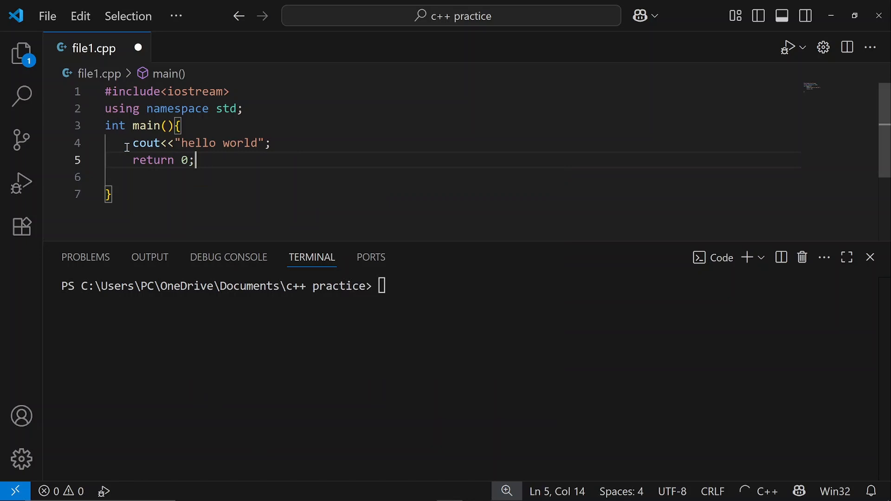
{"action": "left_click_drag", "start_coordinate": [126, 144], "coordinate": [281, 144]}
{"action": "left_click", "coordinate": [281, 144]}
{"action": "left_click_drag", "start_coordinate": [199, 160], "coordinate": [133, 161]}
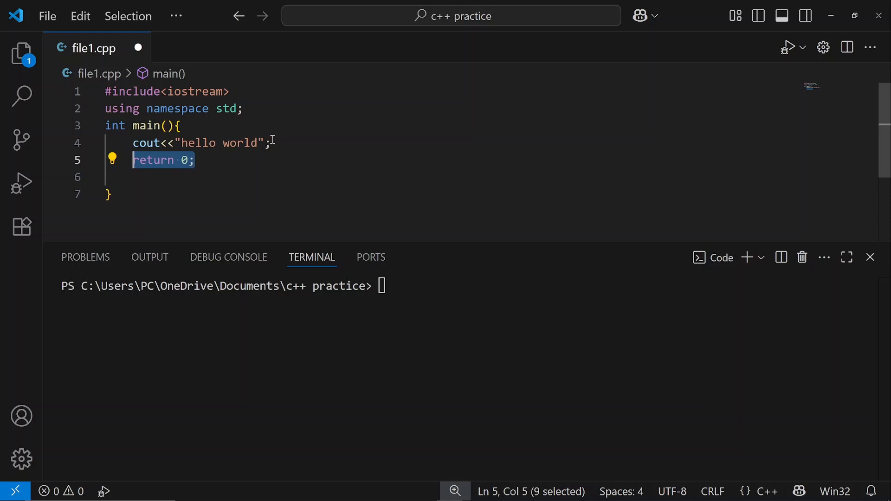
{"action": "left_click", "coordinate": [274, 140]}
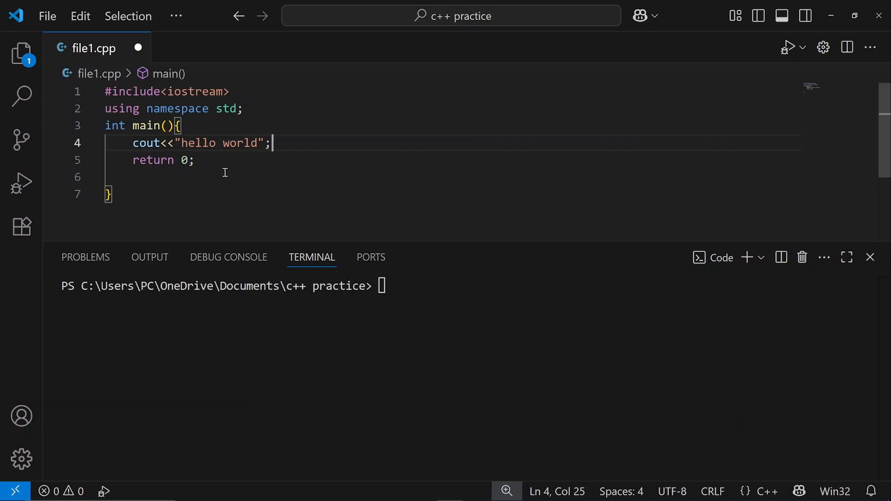
Save file1.cpp
{"action": "key", "text": "ctrl+s"}
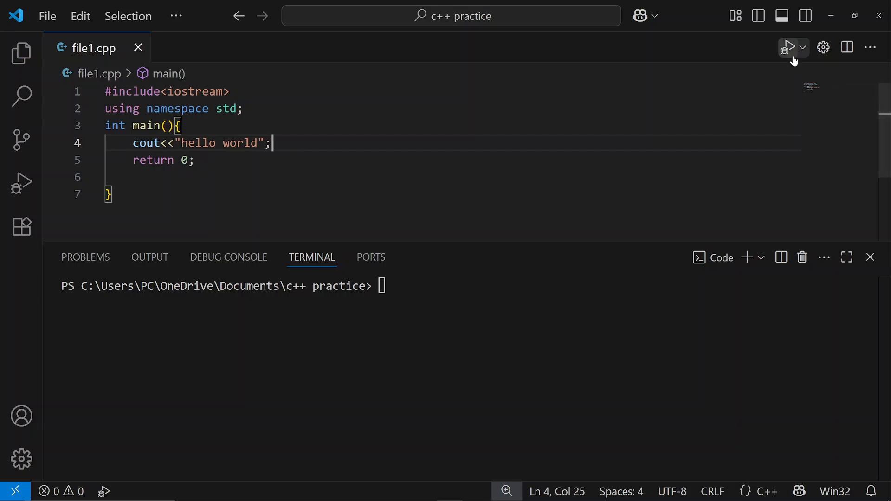
Run file1.cpp using Run Code and check the program's output in the terminal
{"action": "left_click", "coordinate": [804, 48]}
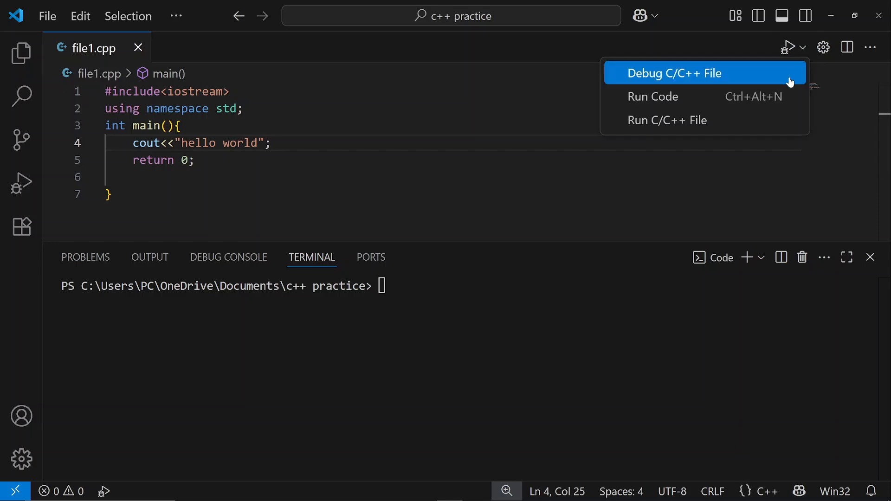
{"action": "left_click", "coordinate": [791, 96]}
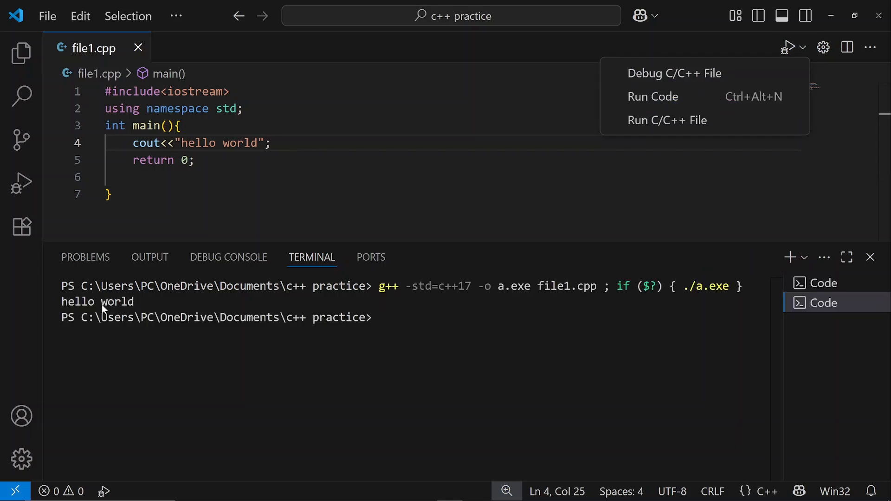
{"action": "left_click_drag", "start_coordinate": [61, 301], "coordinate": [161, 305]}
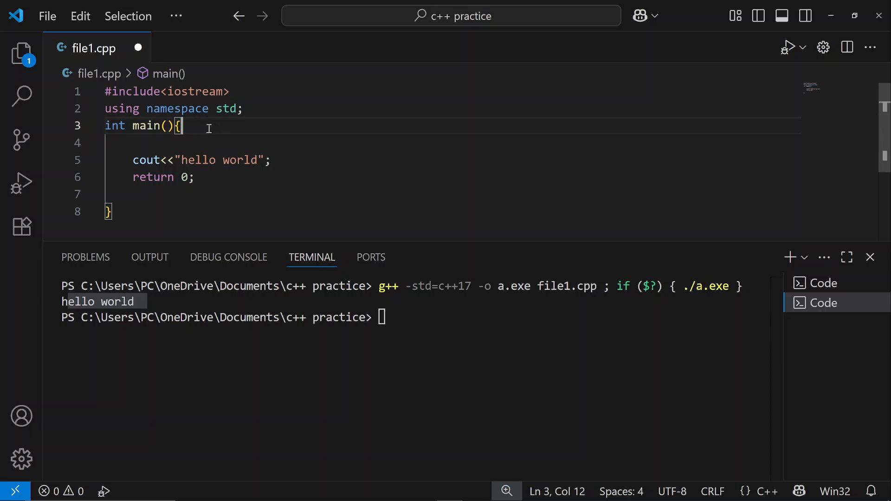
Examine the opening lines of file1.cpp from #include<iostream> through int main(){ and the cout statement in the function body
{"action": "left_click_drag", "start_coordinate": [205, 128], "coordinate": [80, 92]}
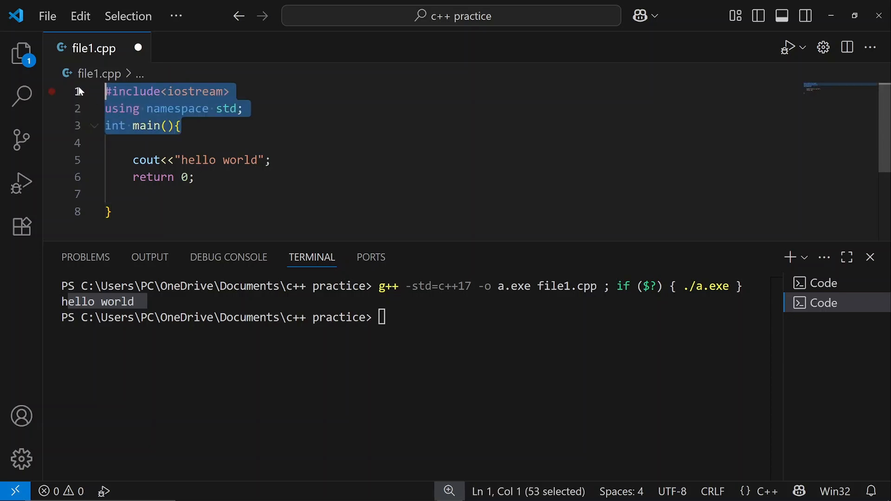
{"action": "left_click", "coordinate": [186, 129]}
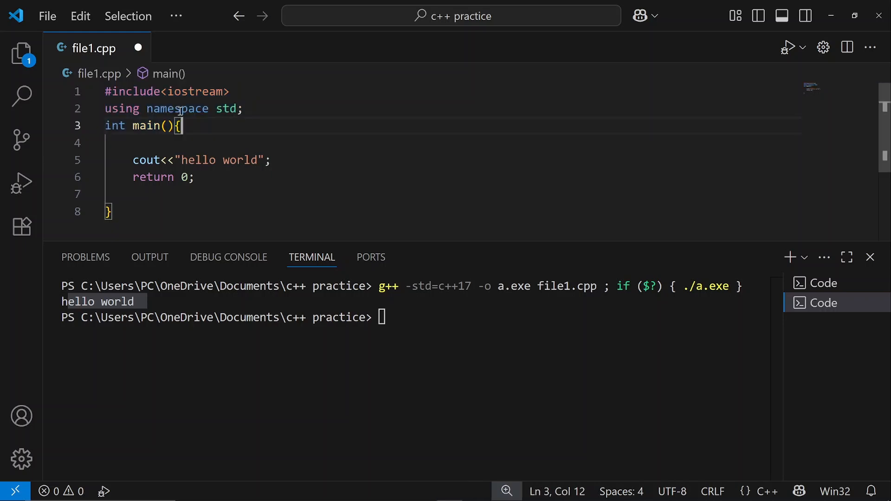
{"action": "left_click_drag", "start_coordinate": [133, 160], "coordinate": [271, 160]}
{"action": "left_click", "coordinate": [135, 143]}
{"action": "left_click_drag", "start_coordinate": [133, 125], "coordinate": [105, 91]}
{"action": "left_click", "coordinate": [199, 124]}
{"action": "left_click", "coordinate": [99, 92], "text": "shift"}
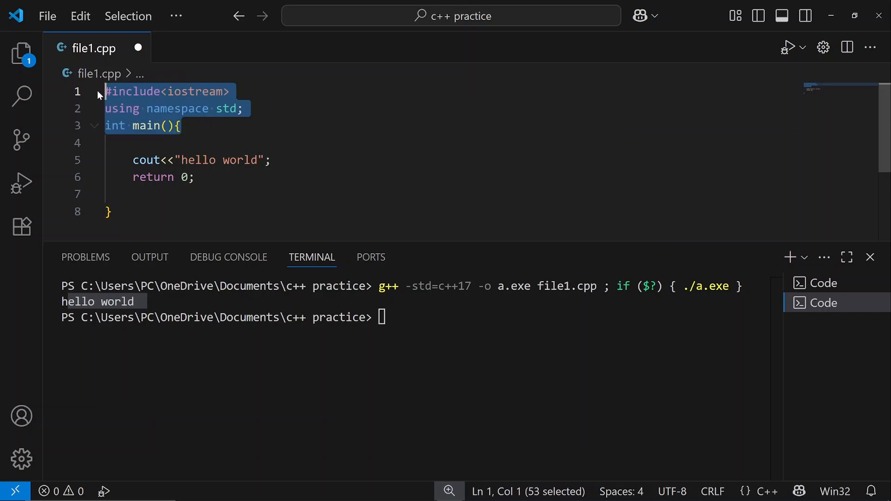